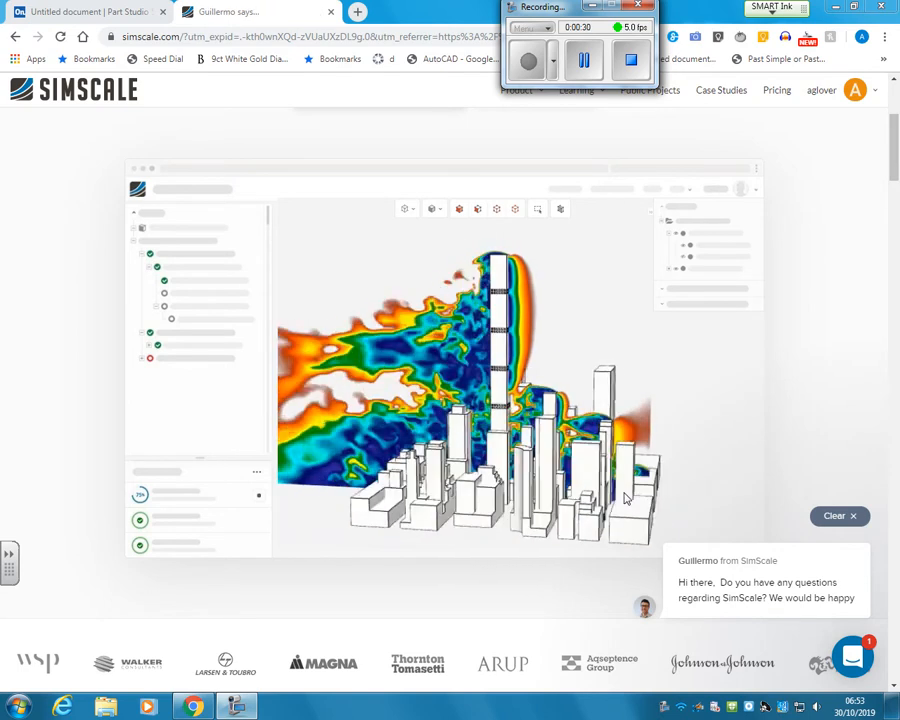
- Switch to the Onshape document and start a sketch on the top face of the cylindrical boss
click(85, 13)
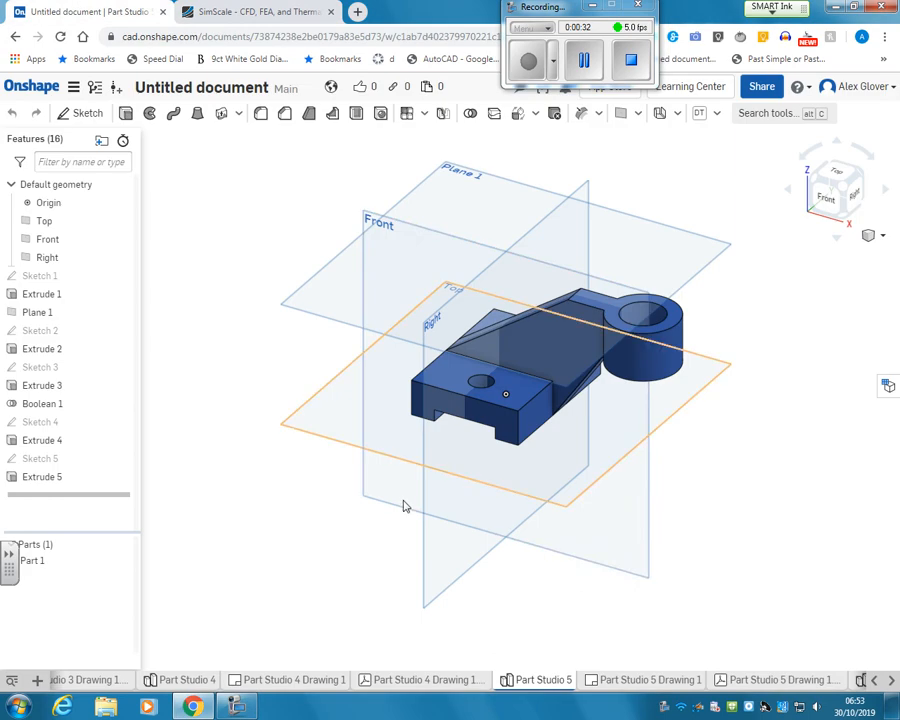
right_drag(379, 490, 413, 502)
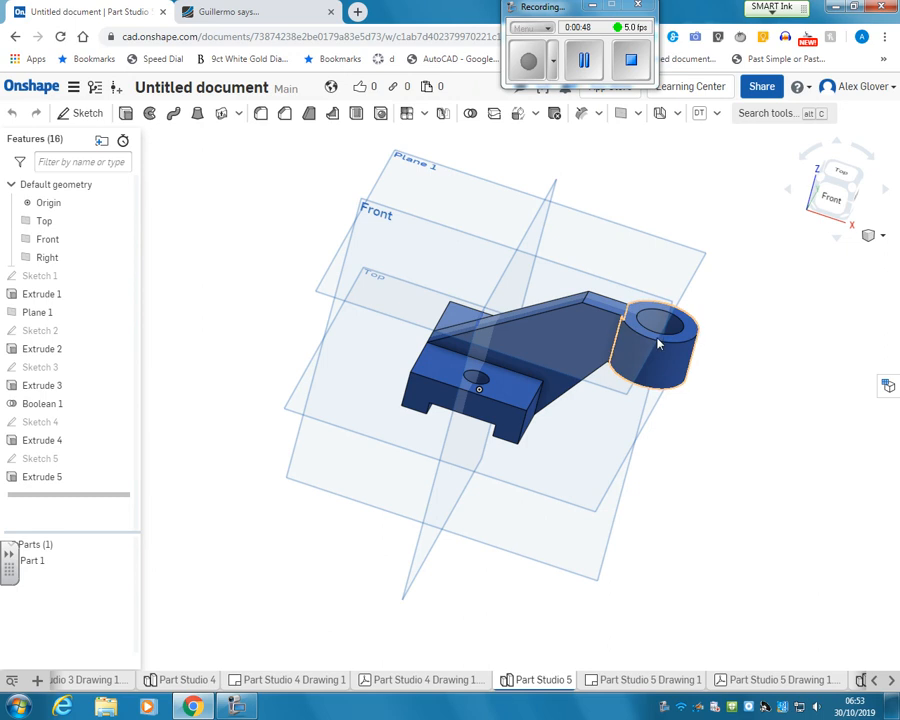
click(82, 114)
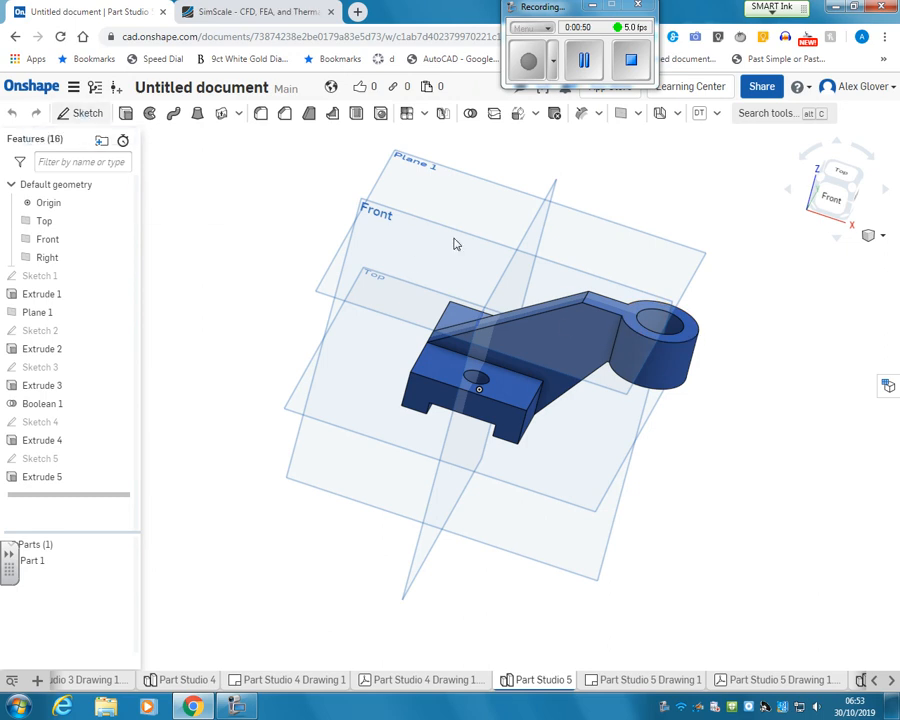
click(664, 341)
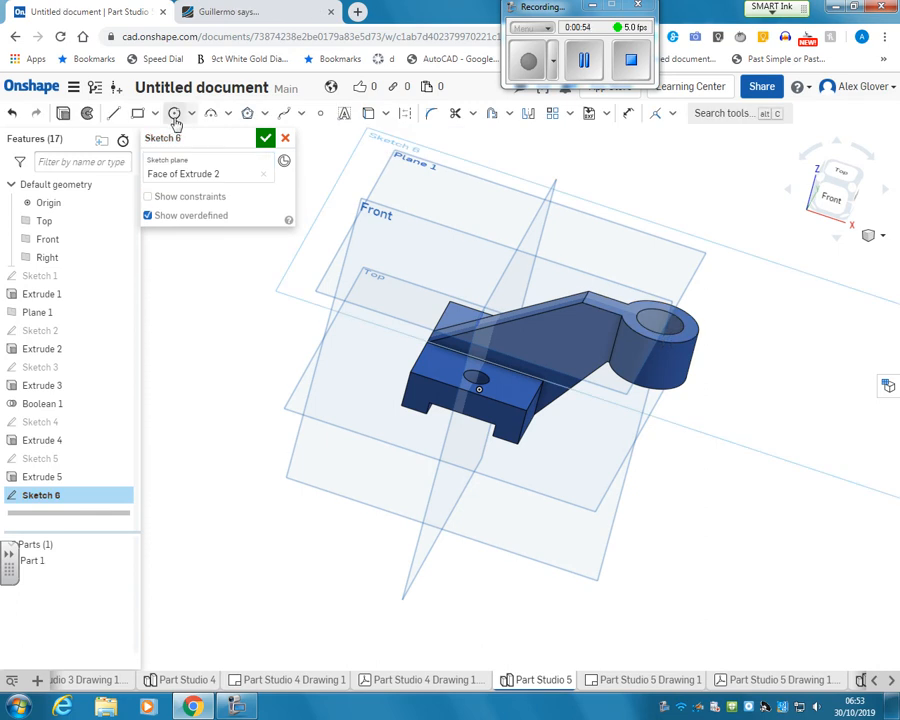
- Project the boss's outer edge as construction geometry, draw a solid circle over it centred on the bore, and finish the sketch
click(369, 113)
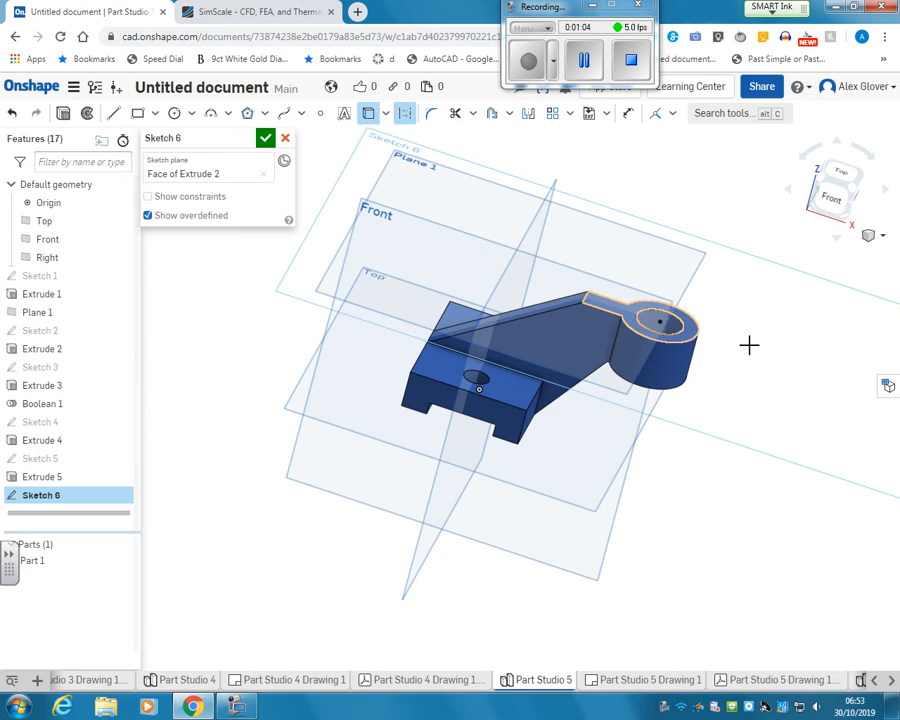
scroll(803, 335, up, 5)
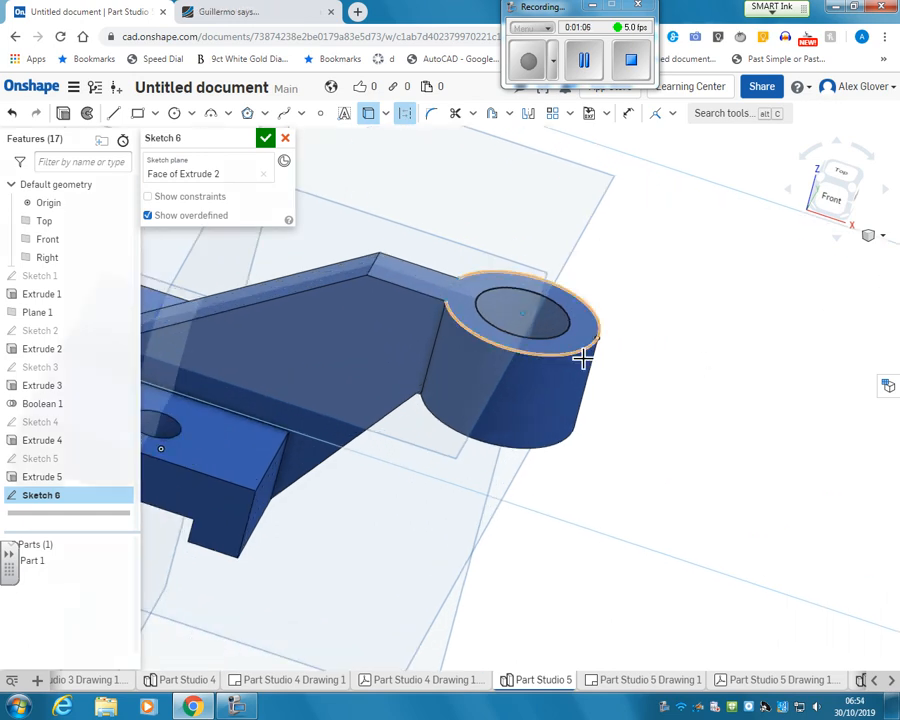
key(u)
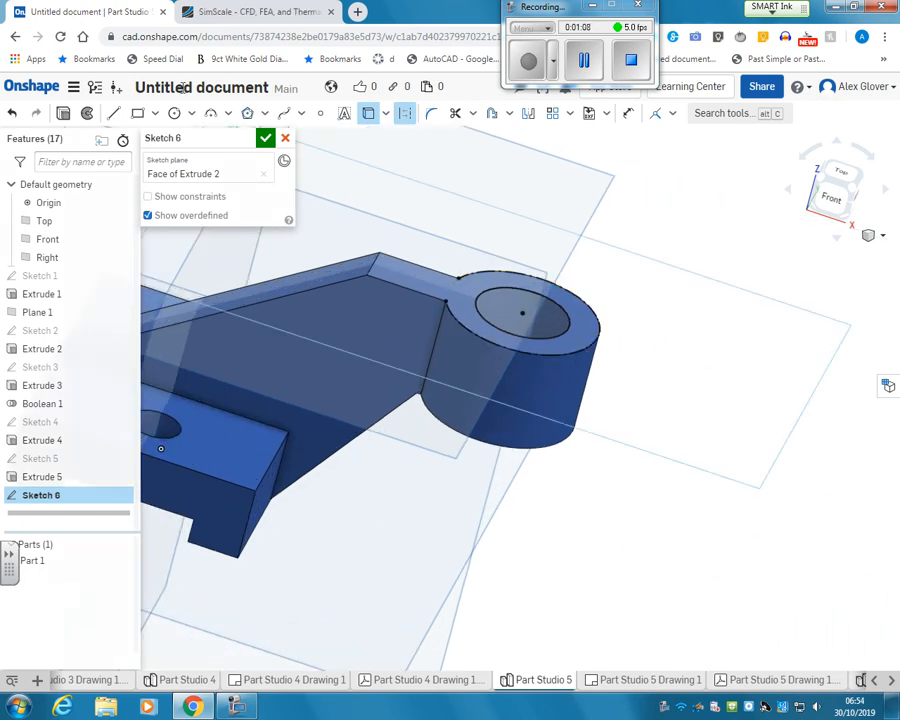
click(175, 112)
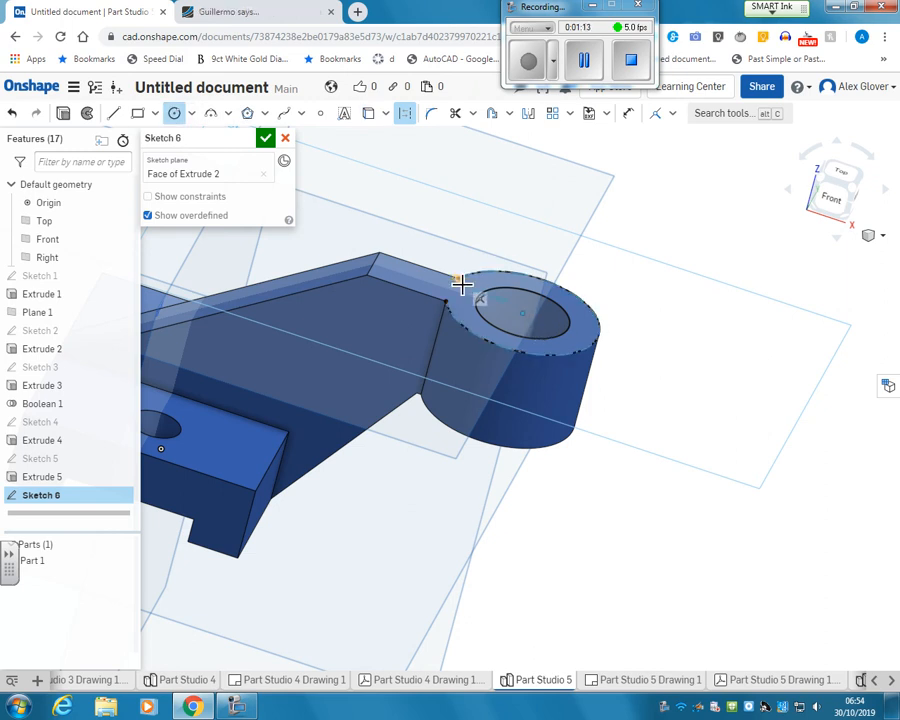
click(407, 115)
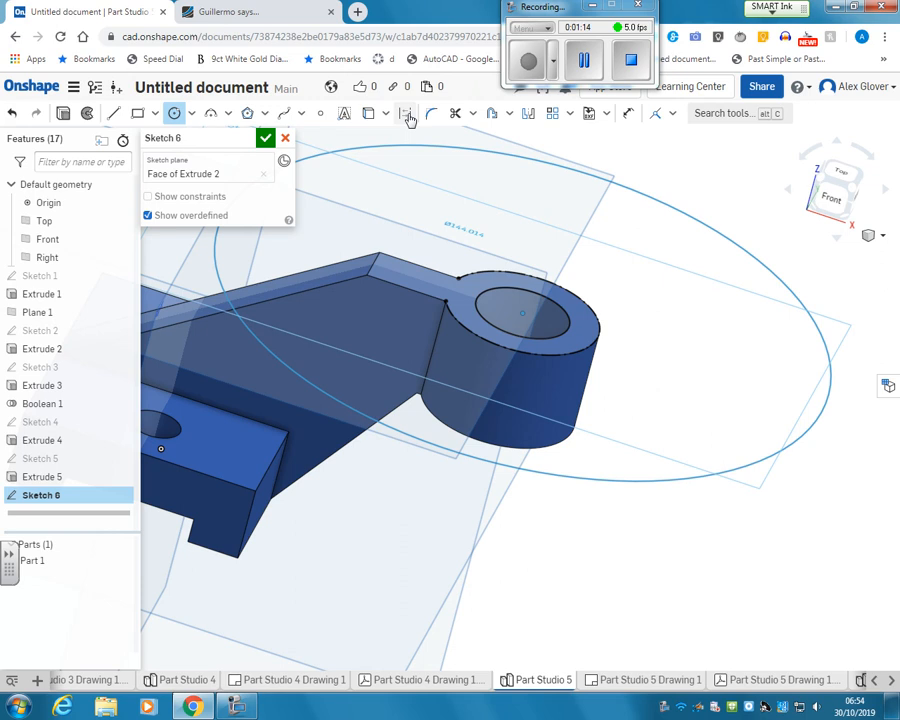
click(462, 282)
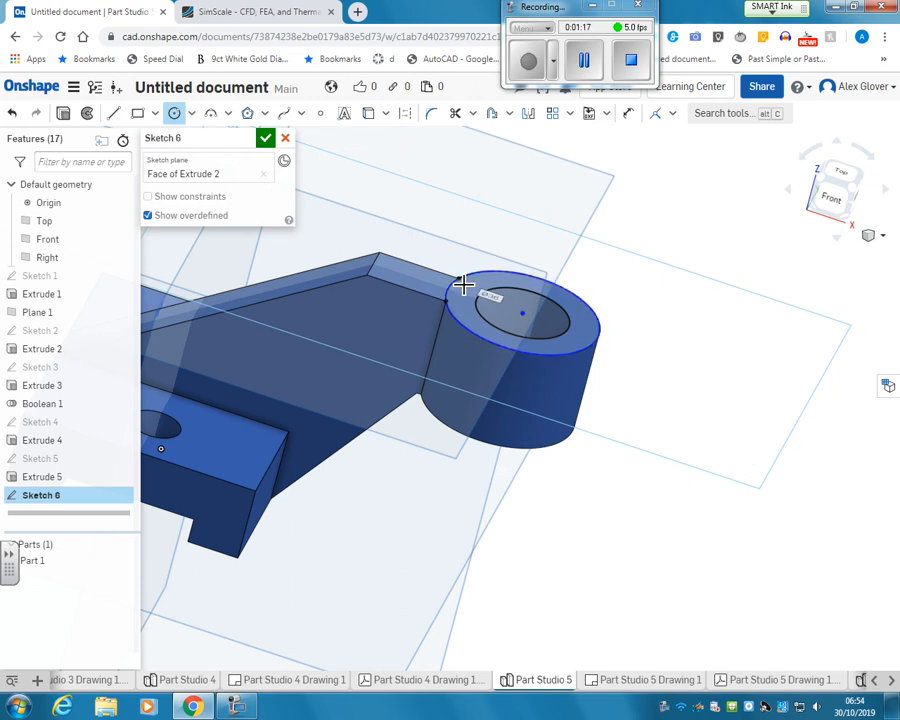
click(268, 140)
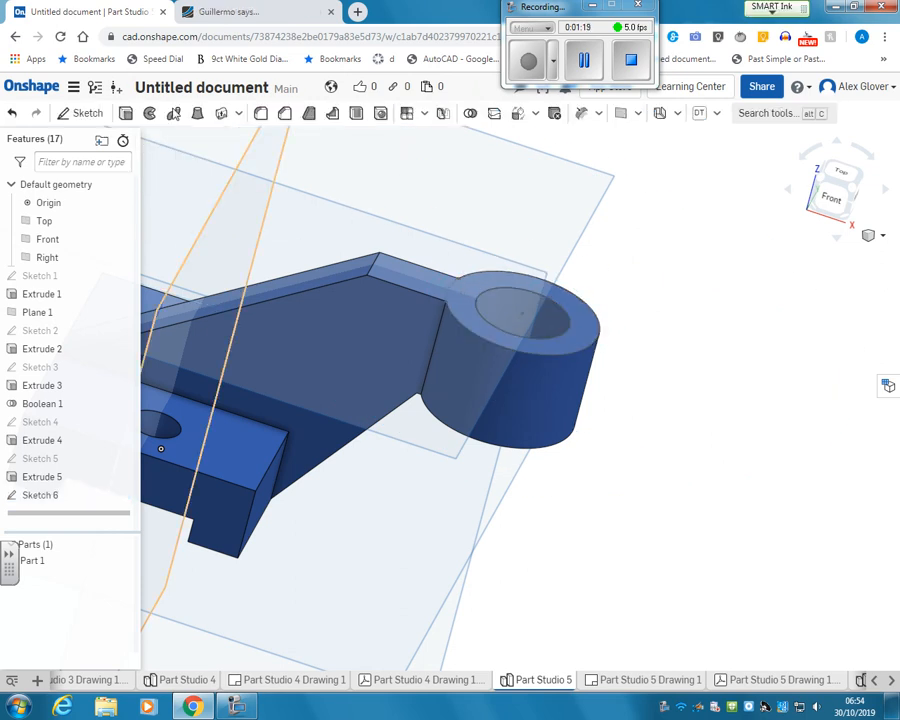
- Extrude the sketched ring around the bore upward by a blind depth of 0.5, adding it to Part 1
key(shift+e)
click(478, 330)
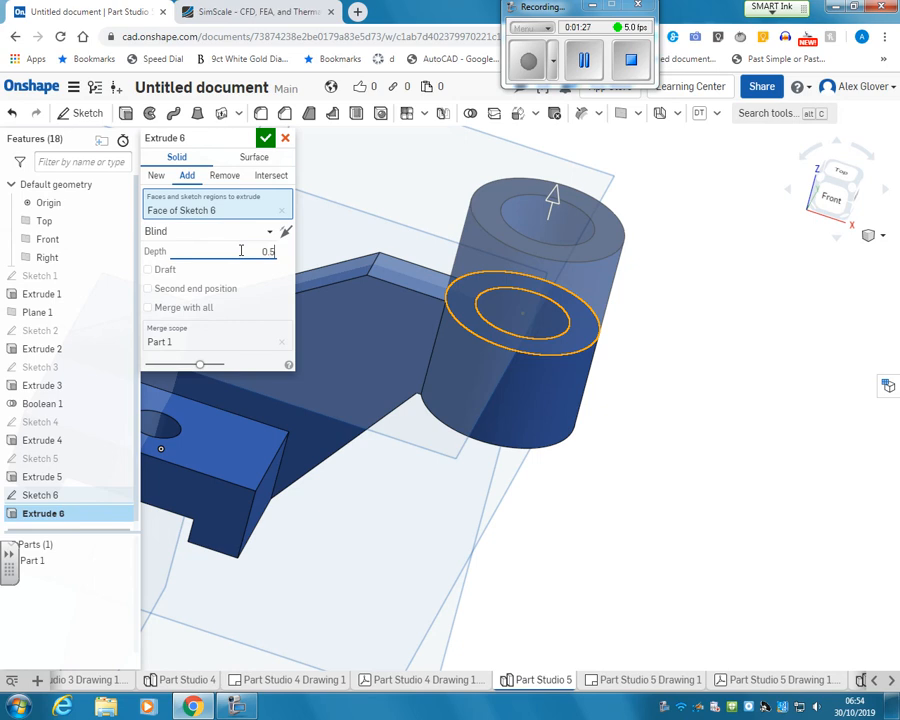
click(262, 140)
right_drag(392, 402, 492, 240)
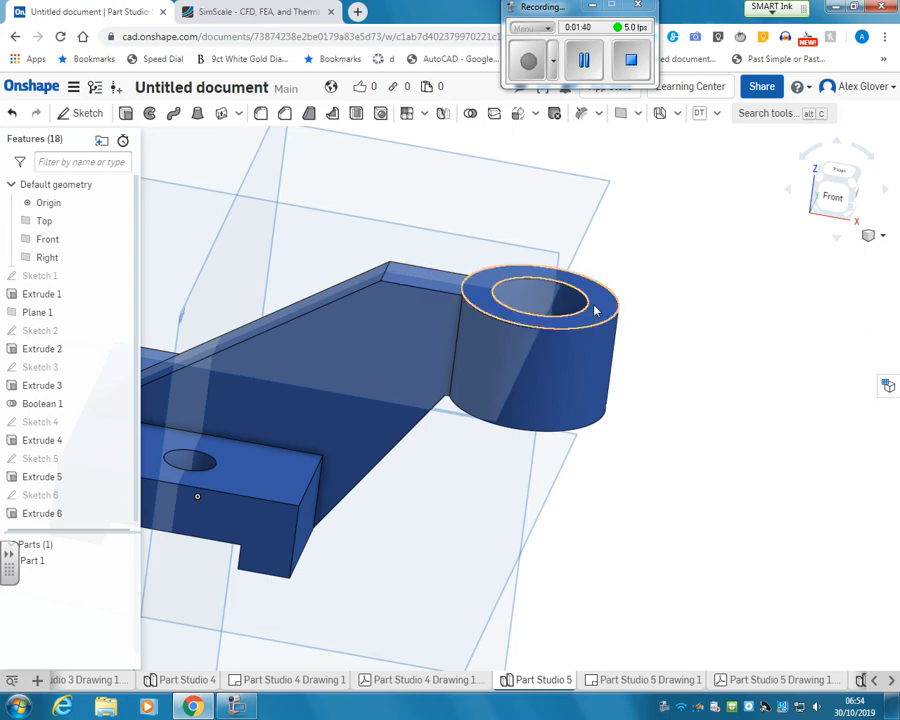
scroll(475, 358, down, 3)
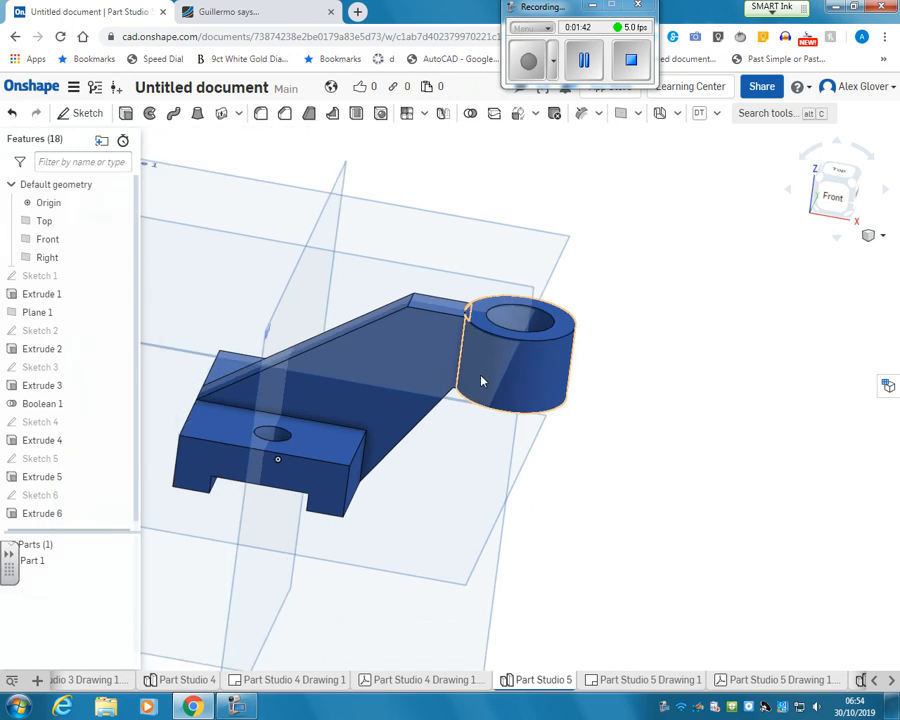
right_drag(313, 578, 283, 569)
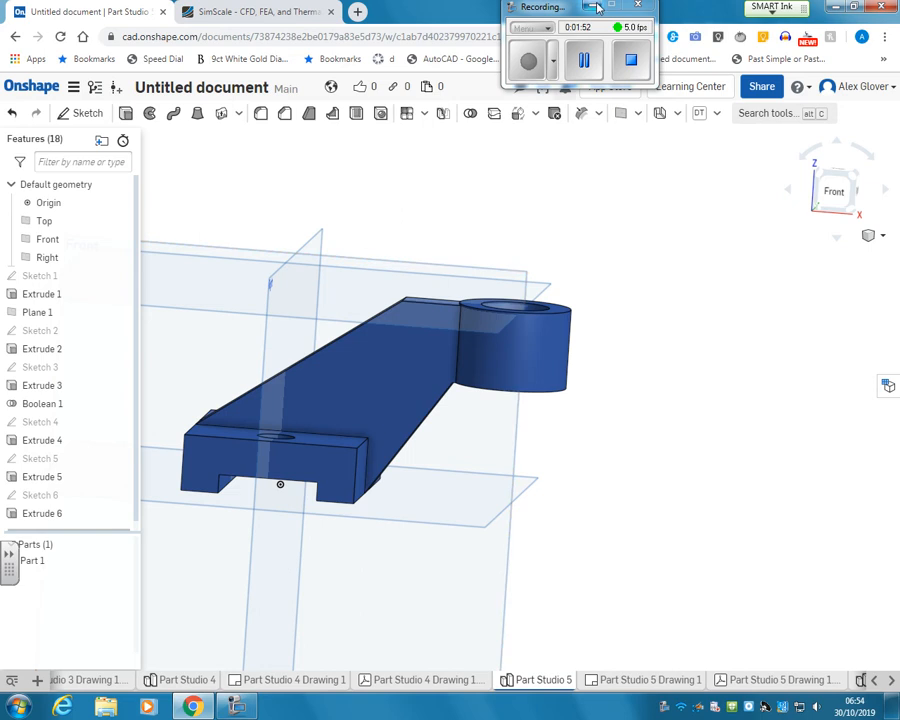
- Switch to SimScale, clear the chat message and open the account's dashboard
click(268, 14)
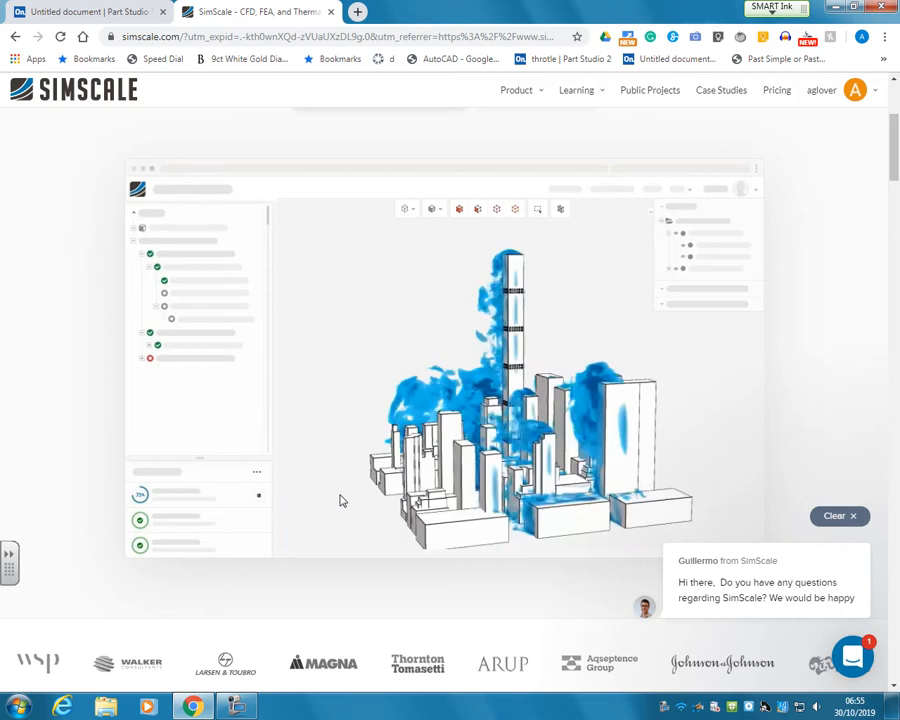
click(853, 516)
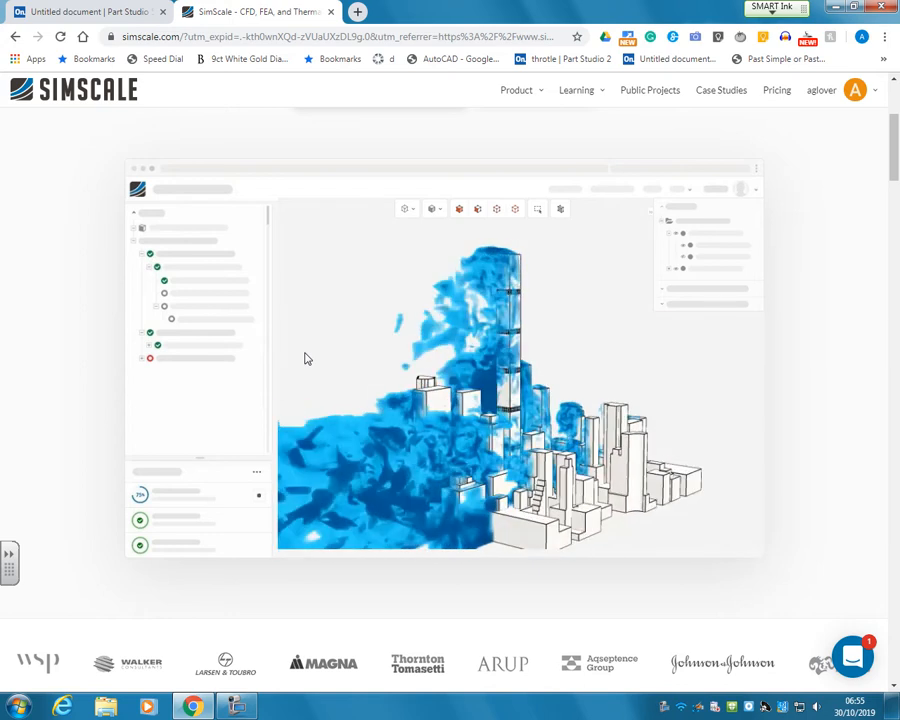
mouse_move(824, 92)
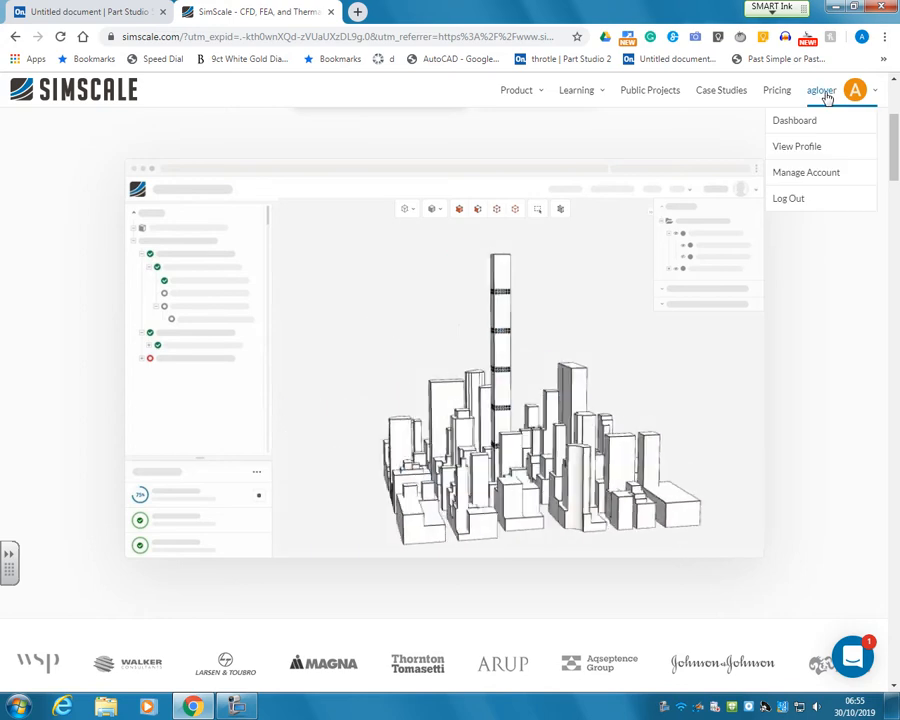
scroll(759, 231, up, 3)
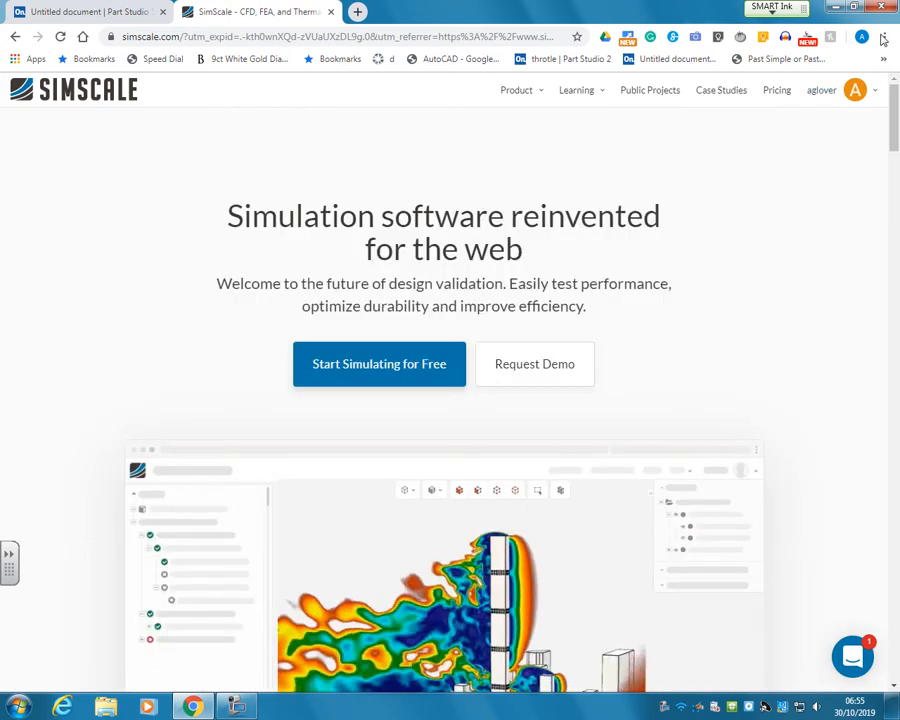
mouse_move(853, 95)
click(800, 122)
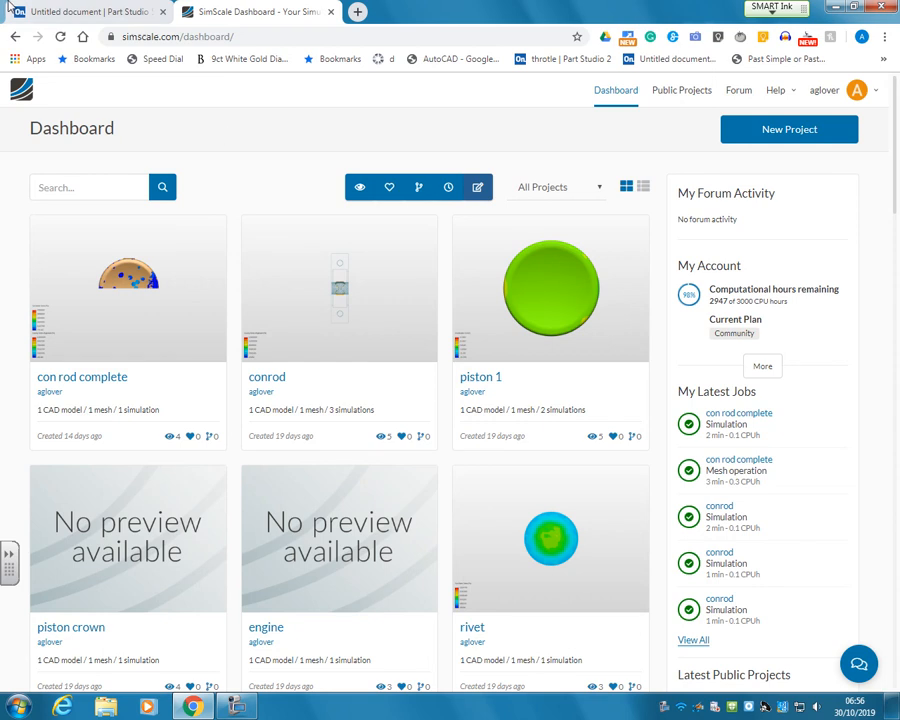
- Leave the open Onshape document for its documents list, and return to the SimScale dashboard
click(60, 12)
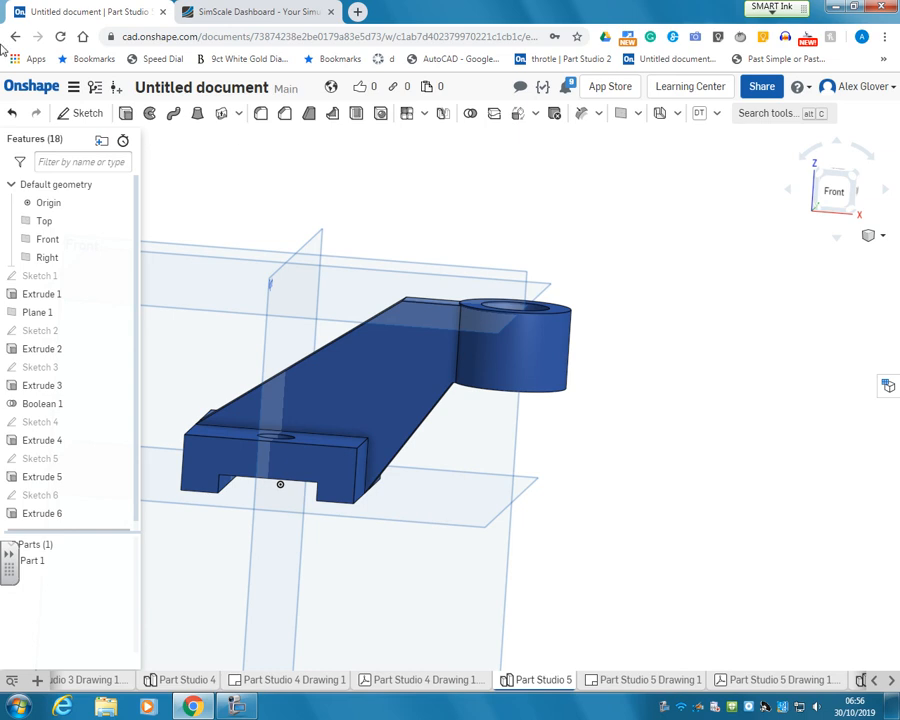
click(38, 88)
click(297, 14)
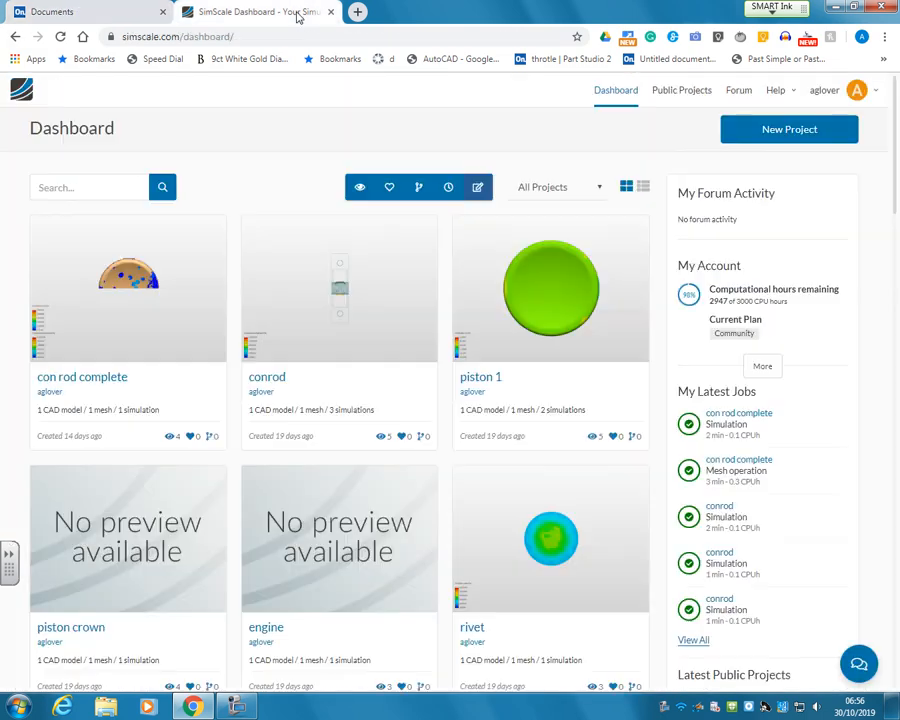
- Start a new project titled "my first FEA" with the description "Test run"
click(810, 131)
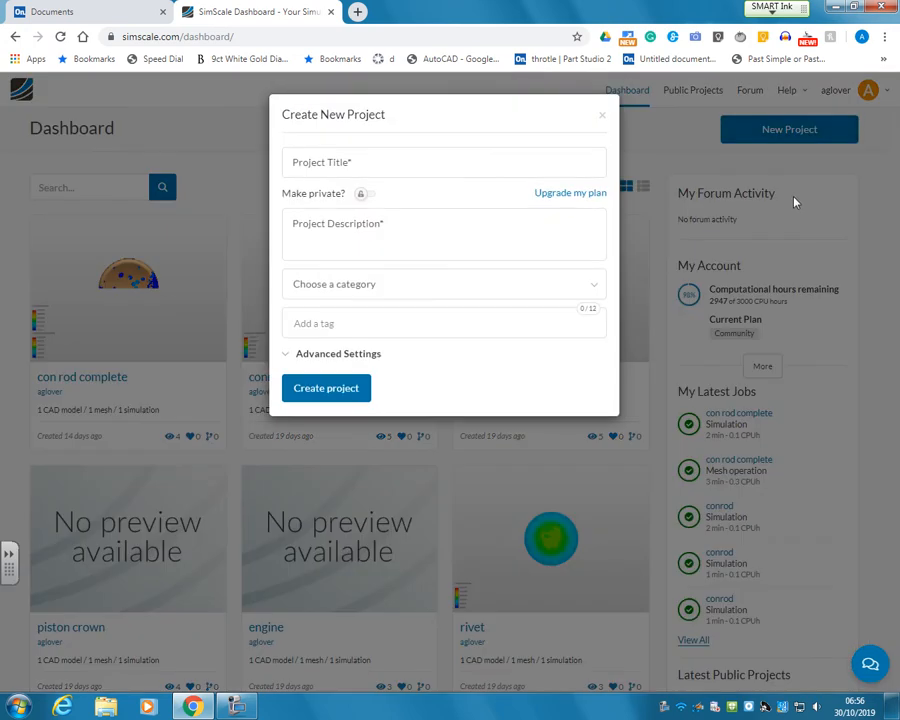
click(370, 172)
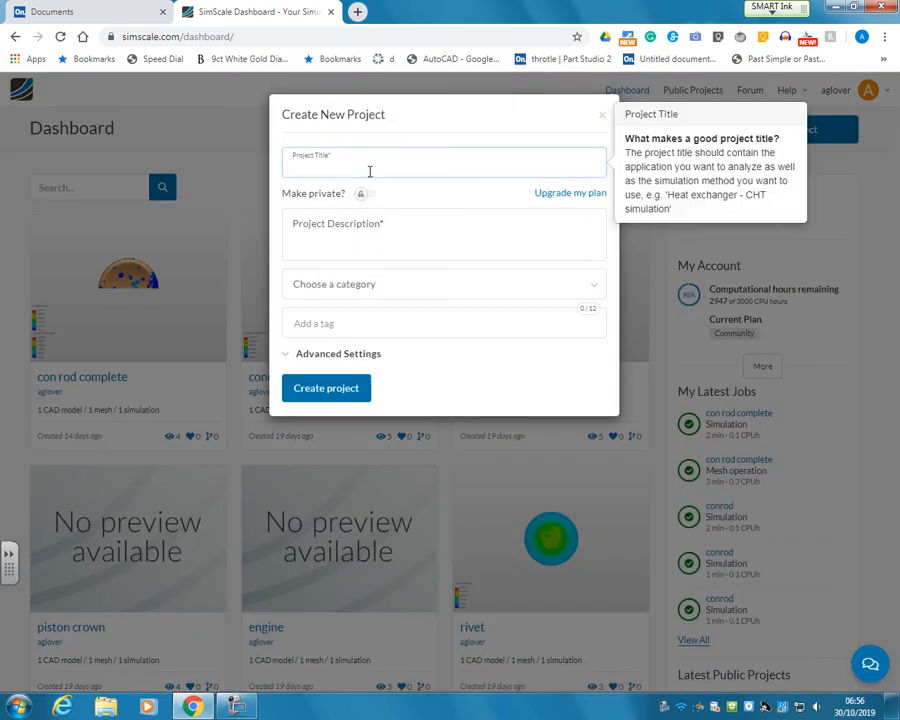
text(my first FEA)
click(366, 230)
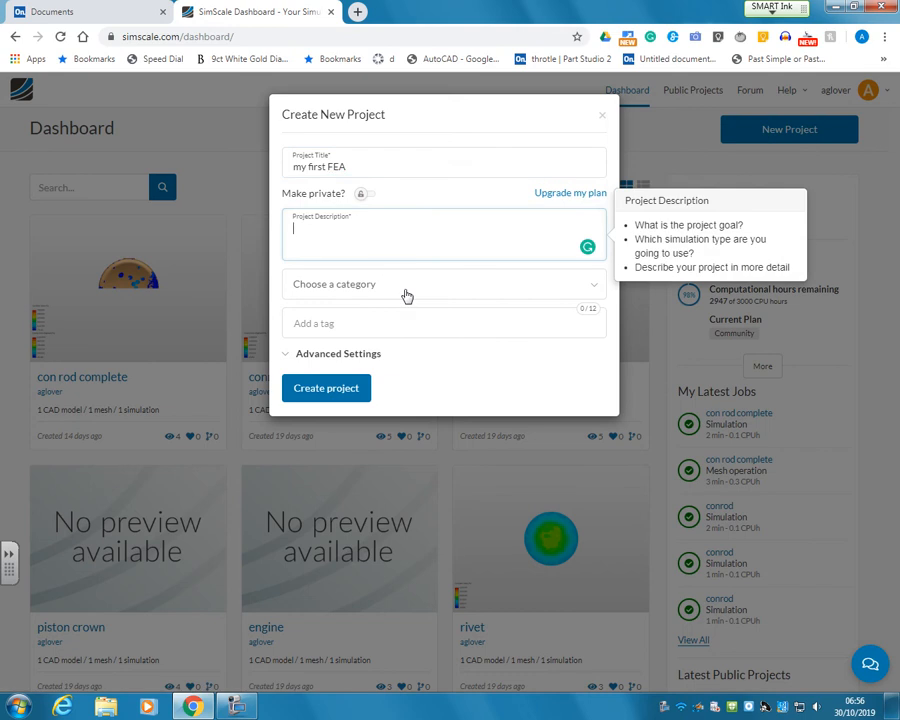
text(Test run)
- Set the project category to Manufacturing and create the project
click(387, 292)
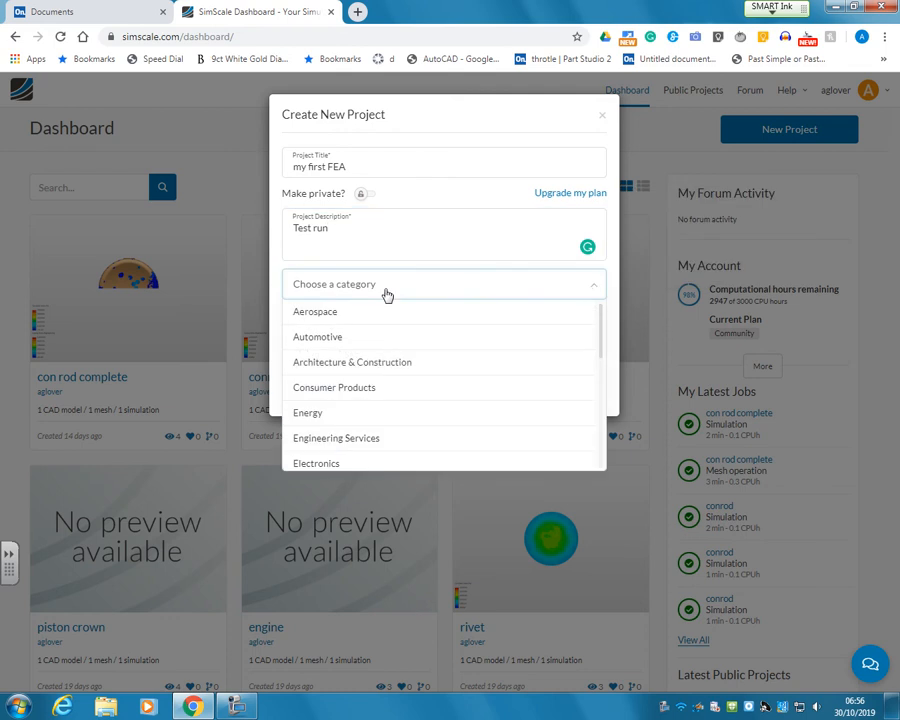
scroll(382, 414, down, 1)
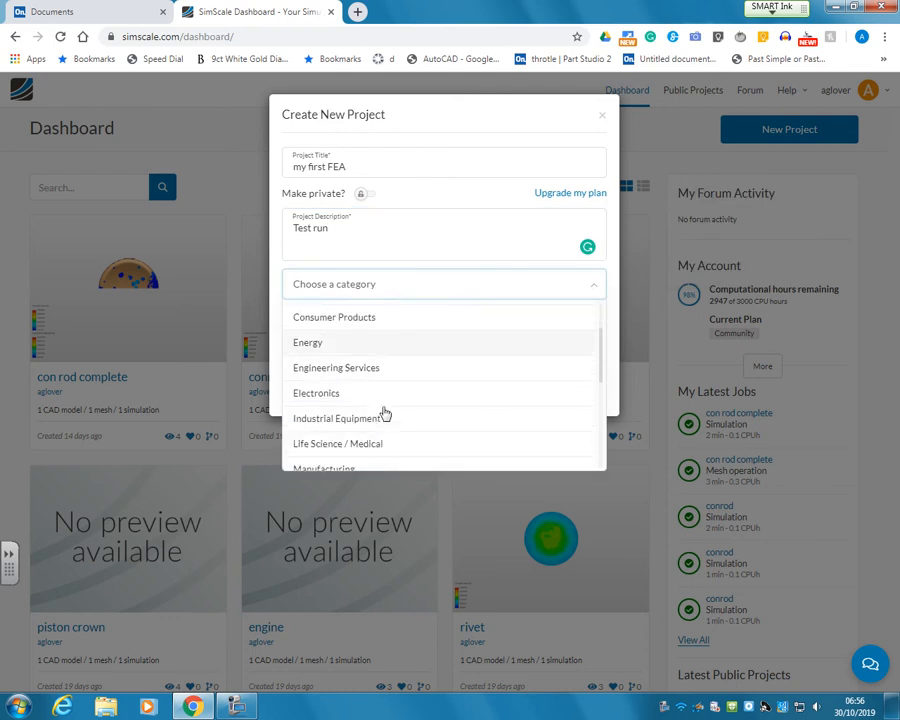
scroll(453, 412, down, 2)
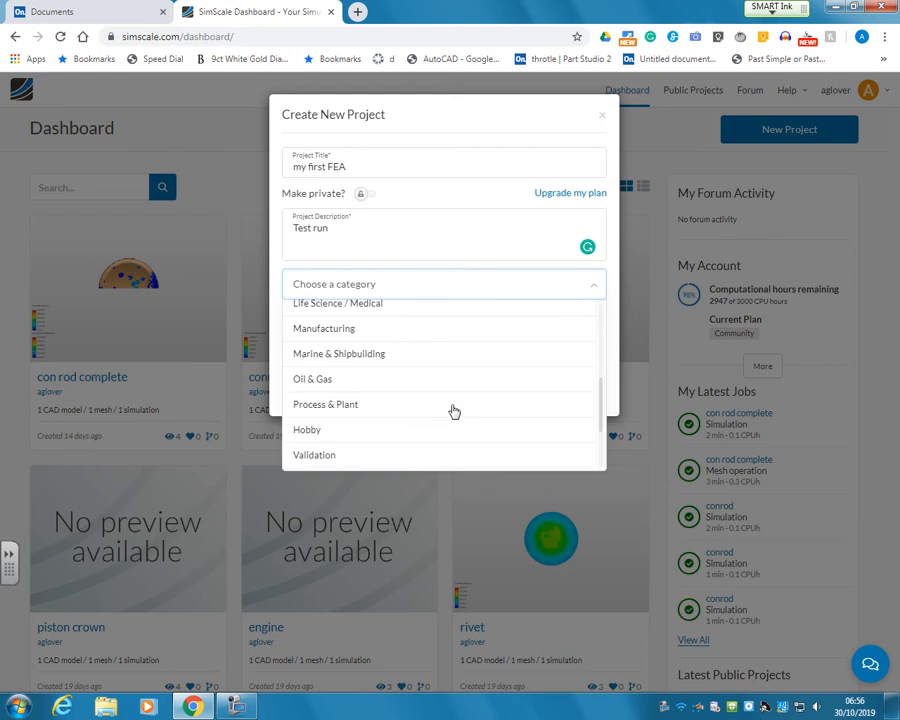
click(362, 330)
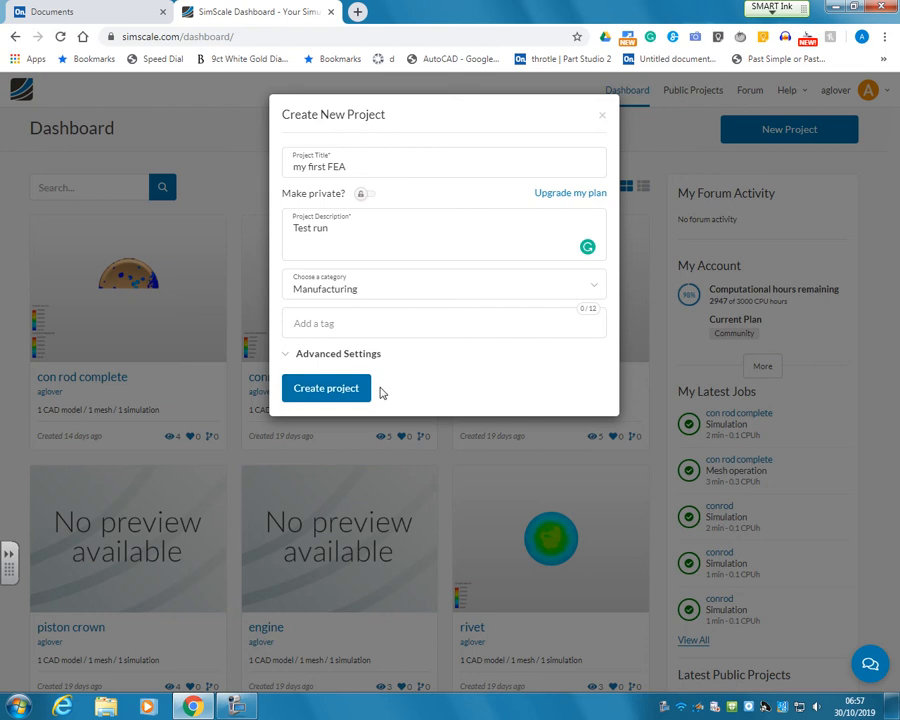
click(324, 393)
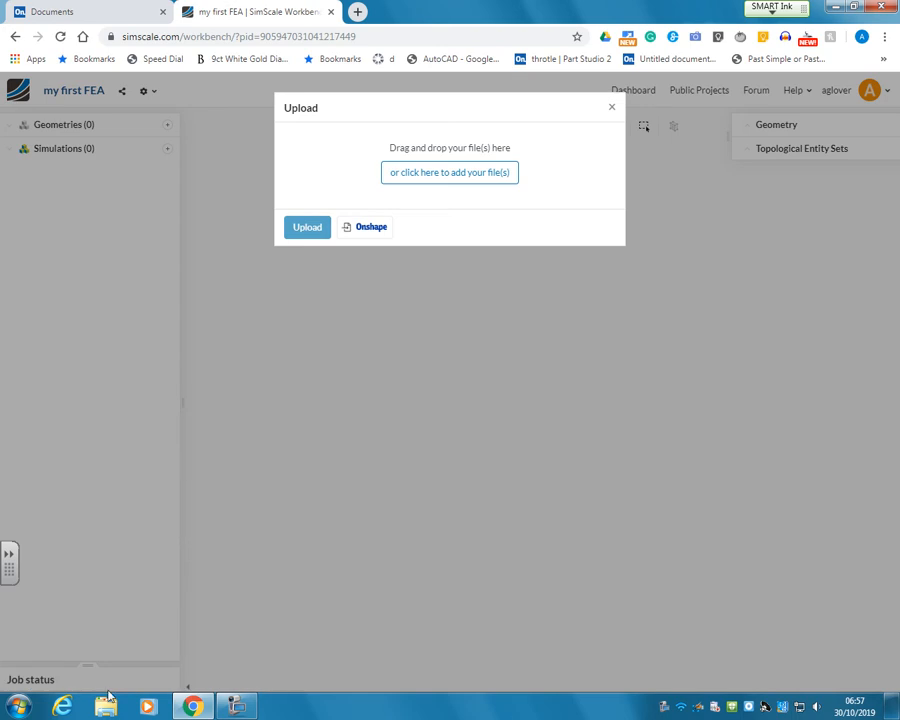
- Open the Onshape model import and select Part Studio 5 in the "part 1" document
click(371, 229)
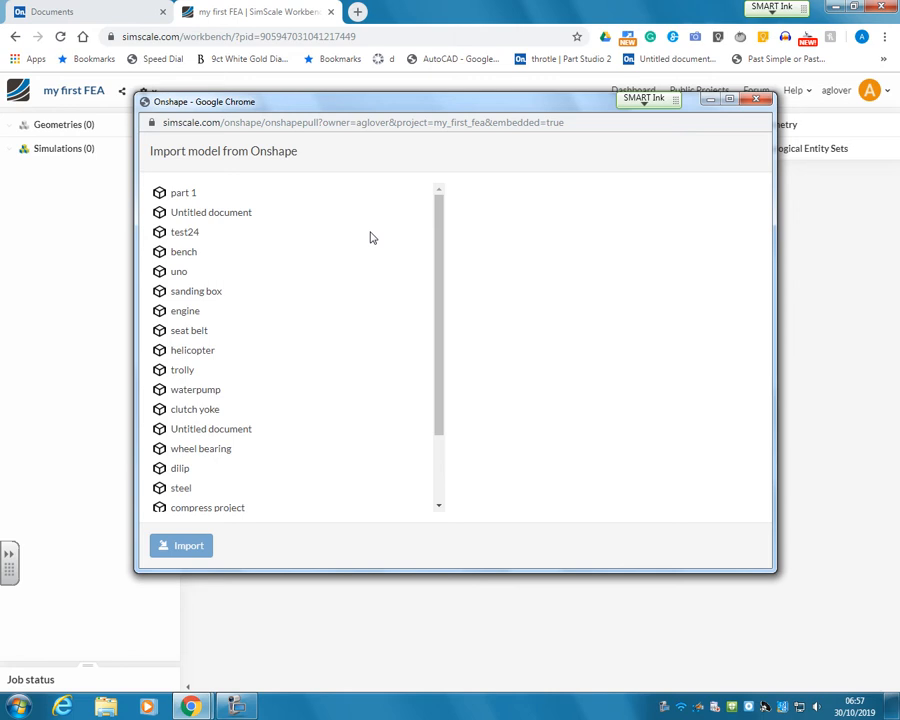
click(190, 195)
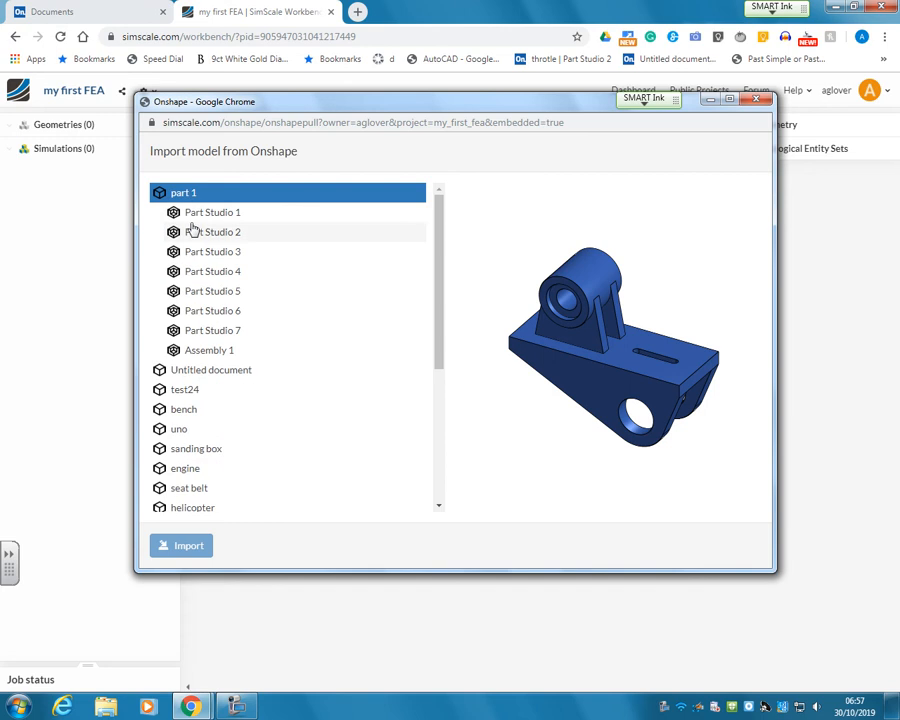
click(228, 293)
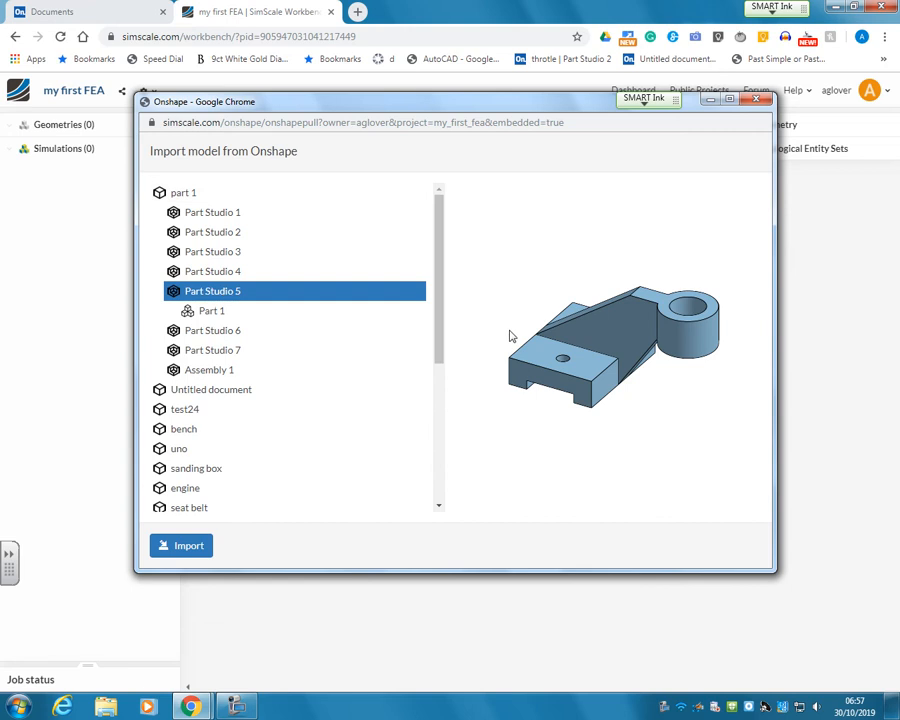
- Import Part Studio 5 from the Onshape "Untitled document" into the project and close the import window
right_click(575, 343)
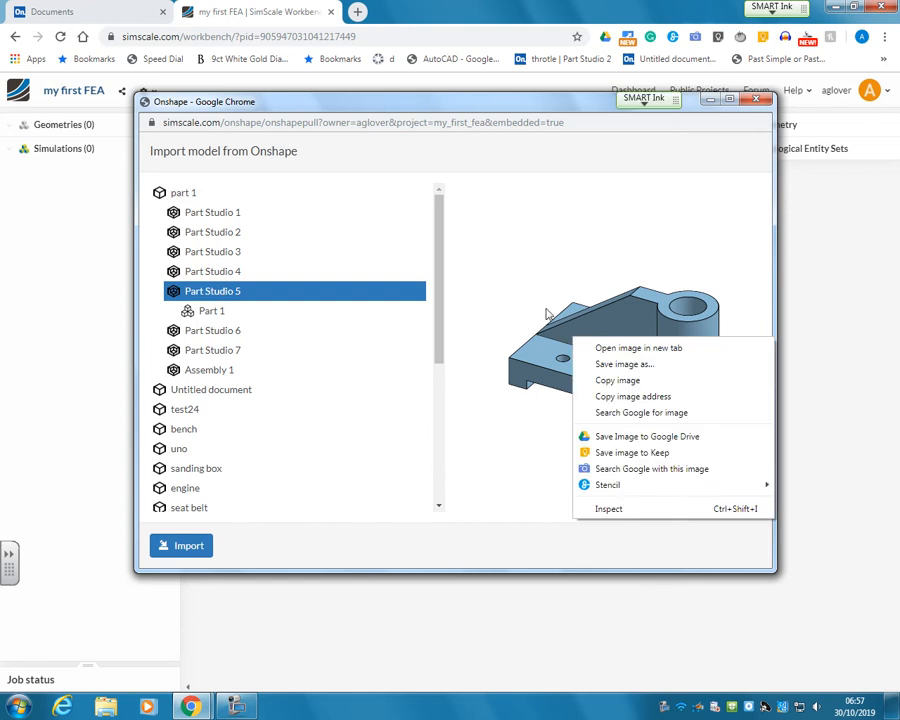
click(171, 391)
click(171, 391)
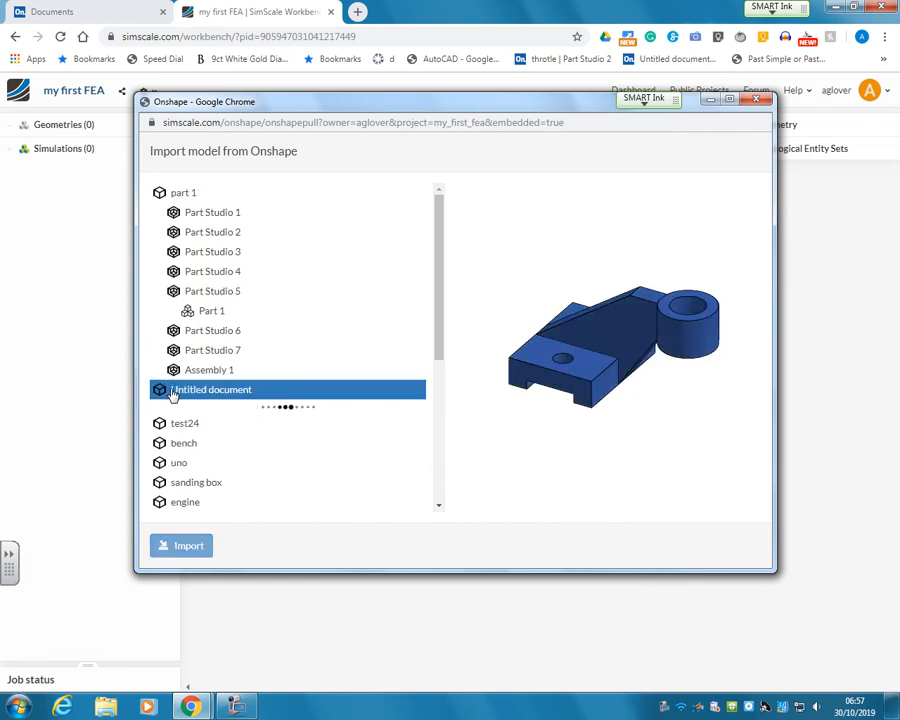
click(227, 489)
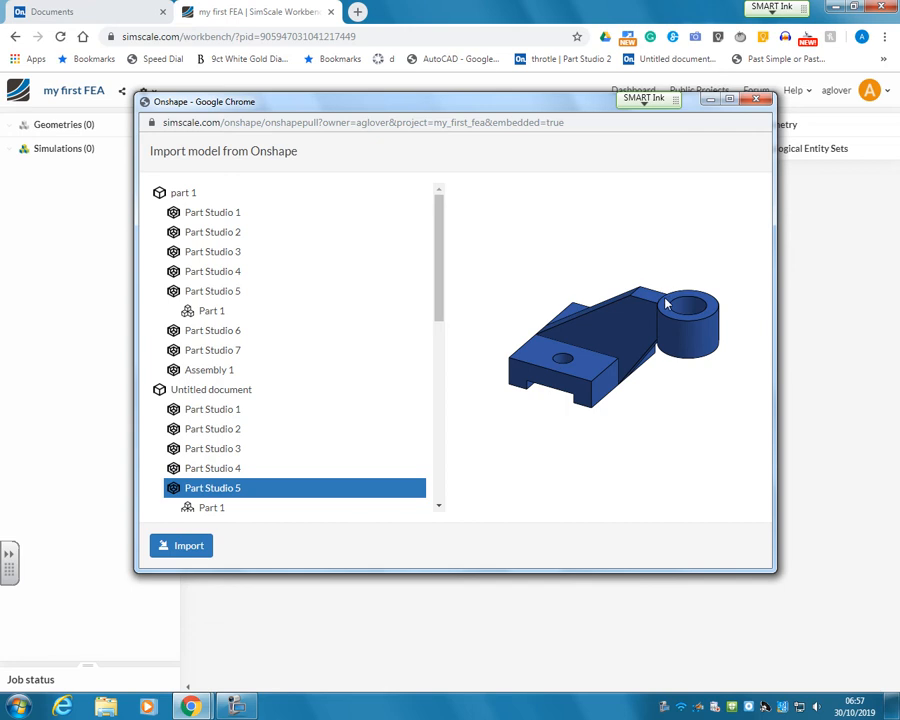
click(189, 547)
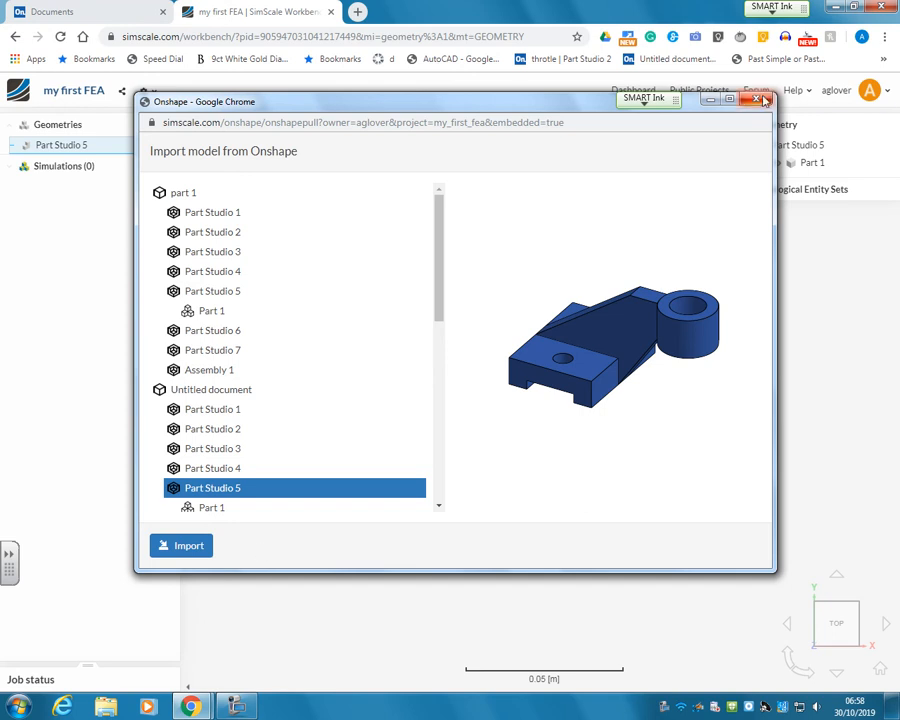
drag(436, 102, 425, 217)
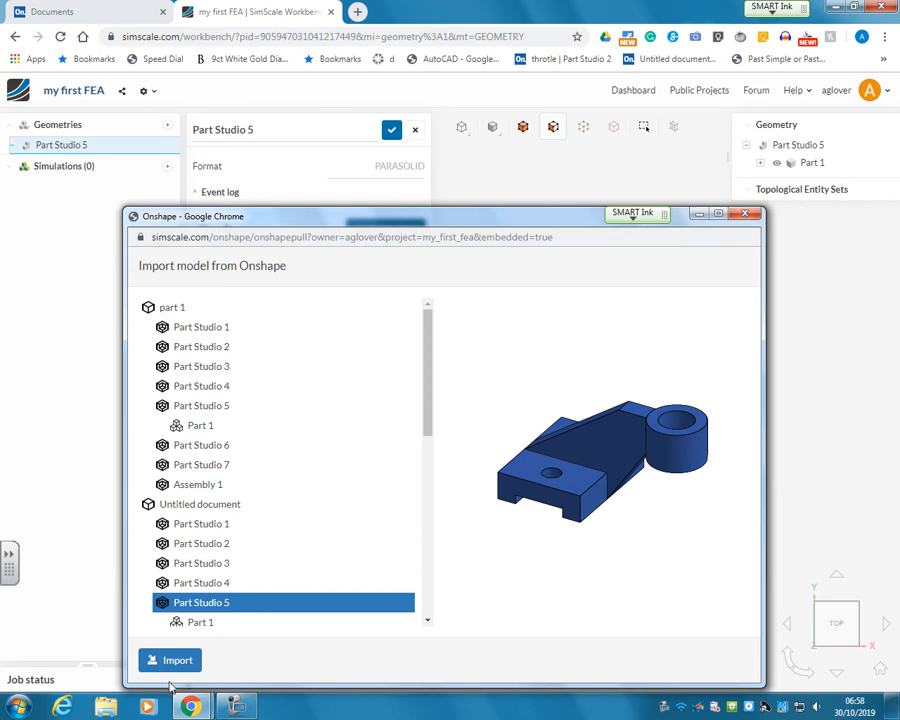
click(755, 215)
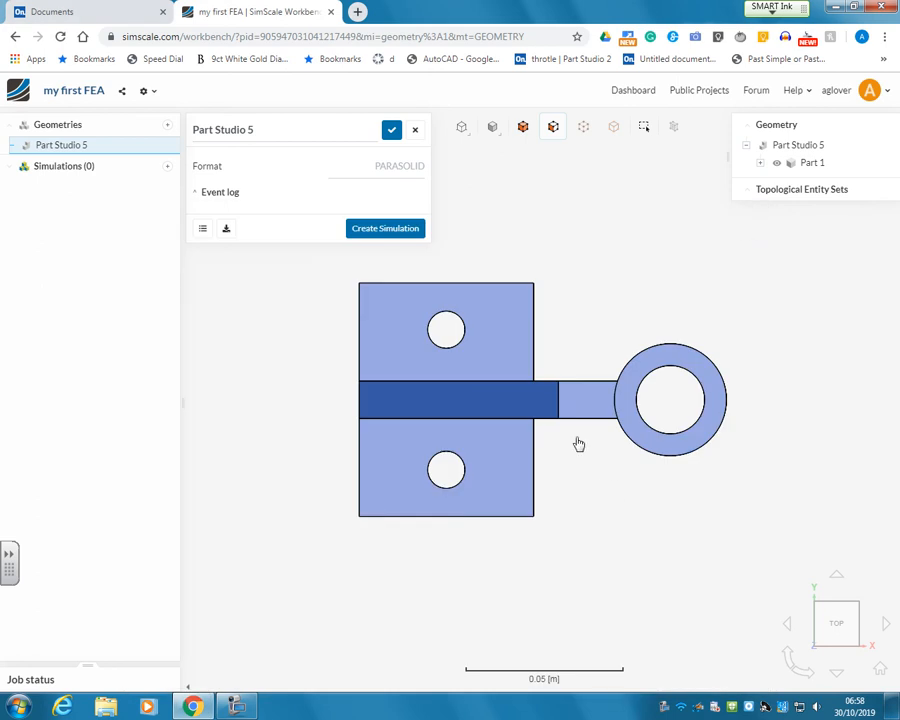
- Create a Static structural simulation for the imported Part Studio 5 geometry
drag(578, 444, 537, 323)
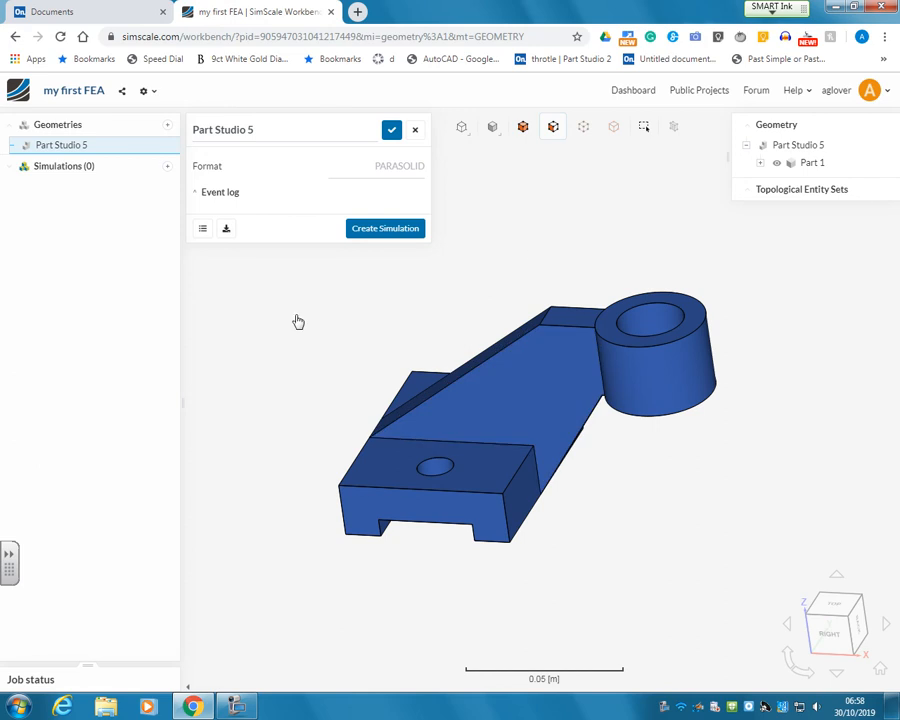
click(385, 229)
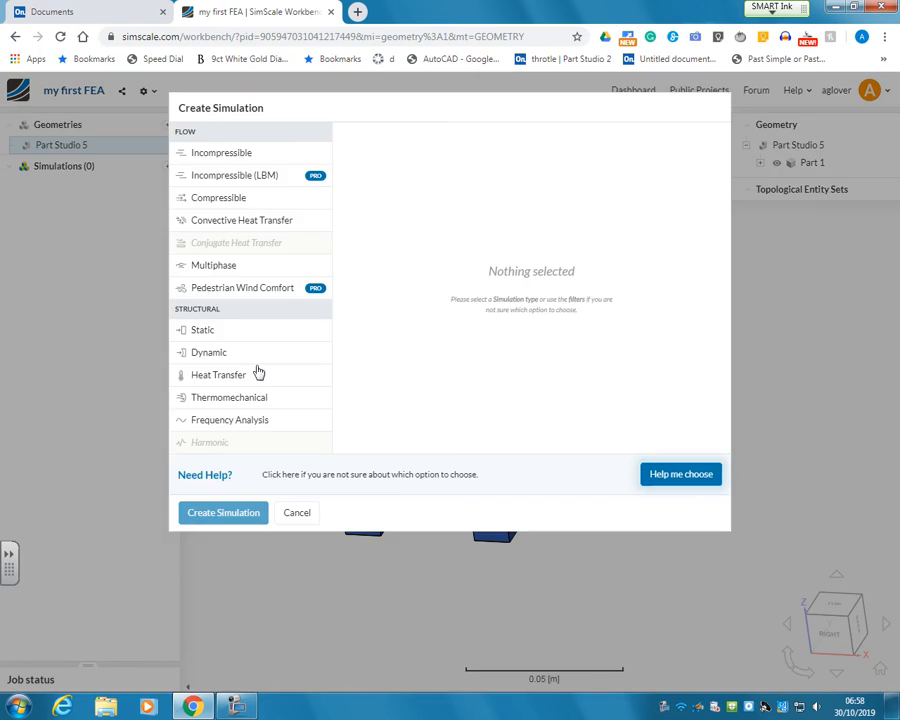
click(202, 331)
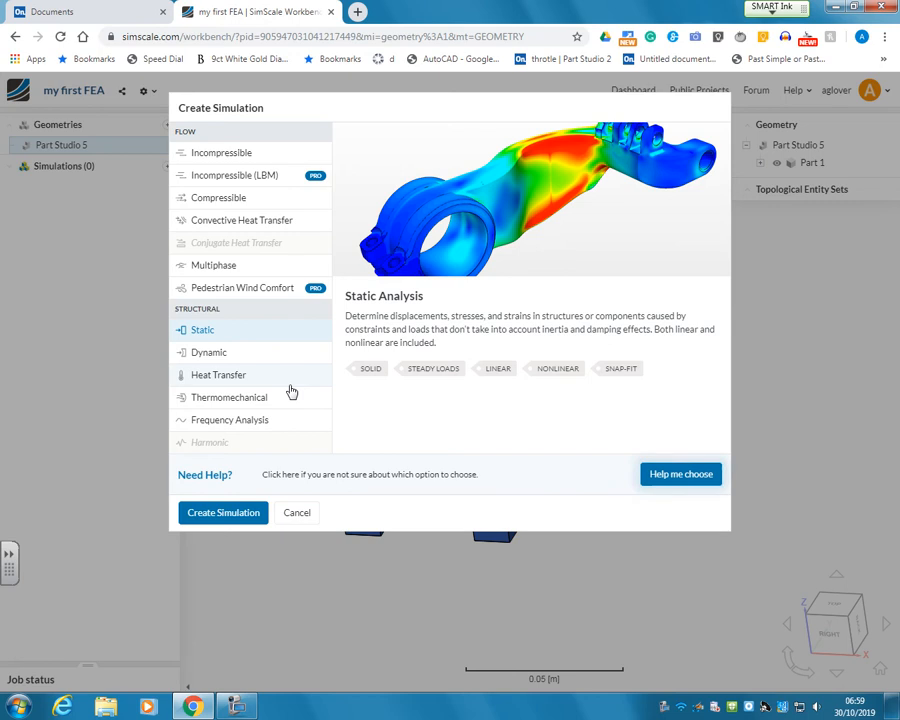
click(228, 516)
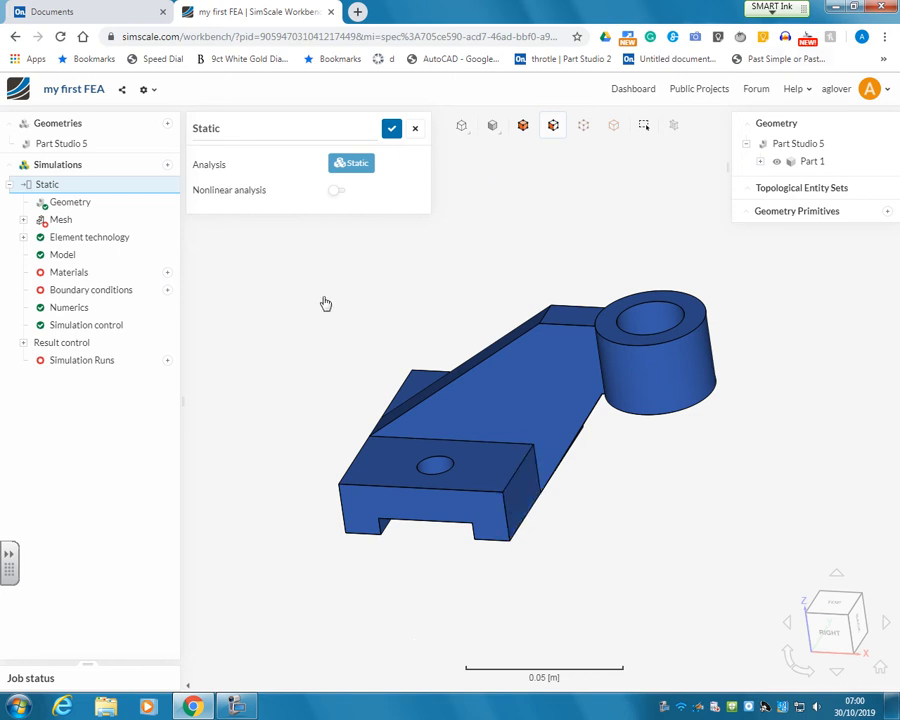
- Generate the simulation's mesh with the Standard algorithm, Automatic sizing, fineness 5 and 4 processors
click(64, 222)
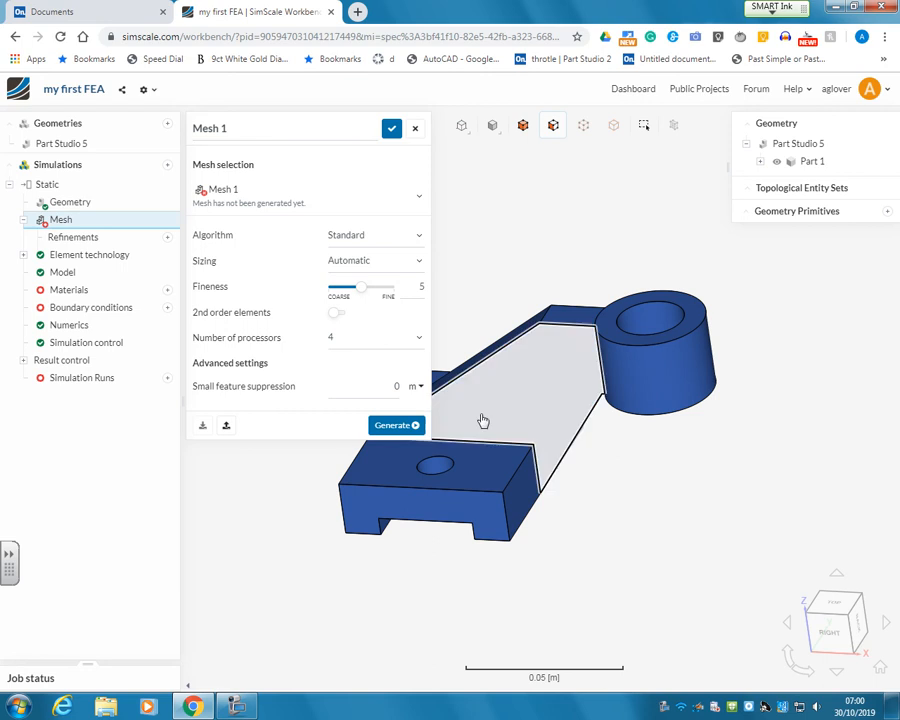
click(414, 235)
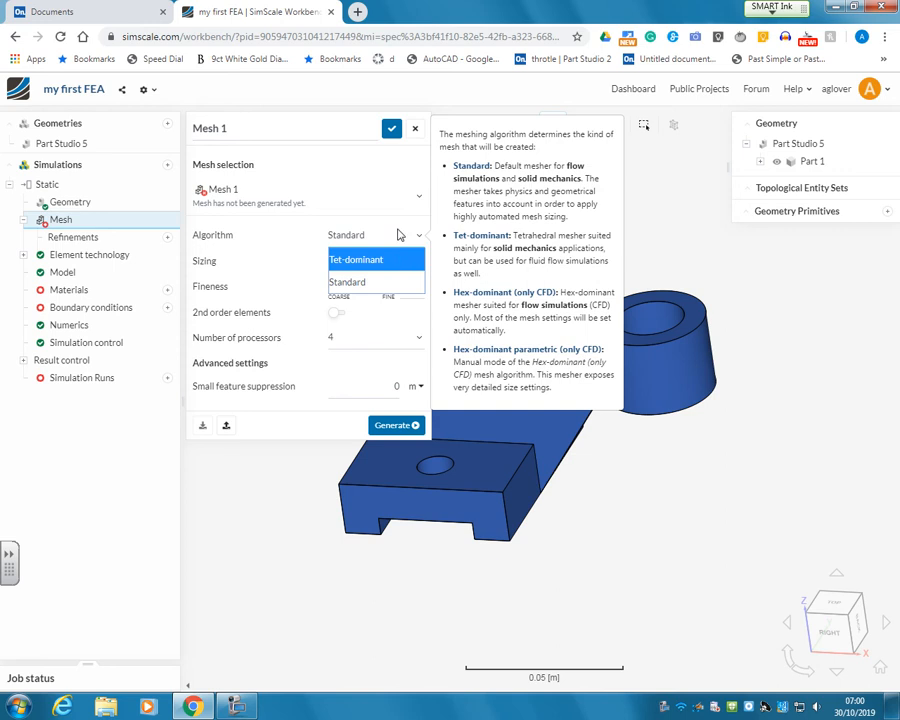
click(400, 233)
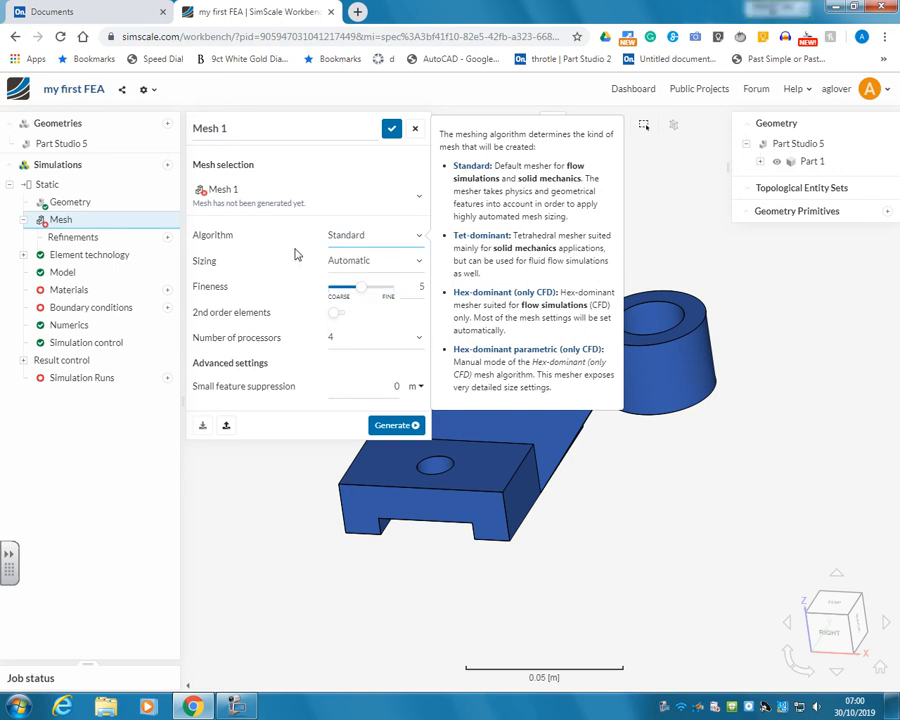
click(364, 262)
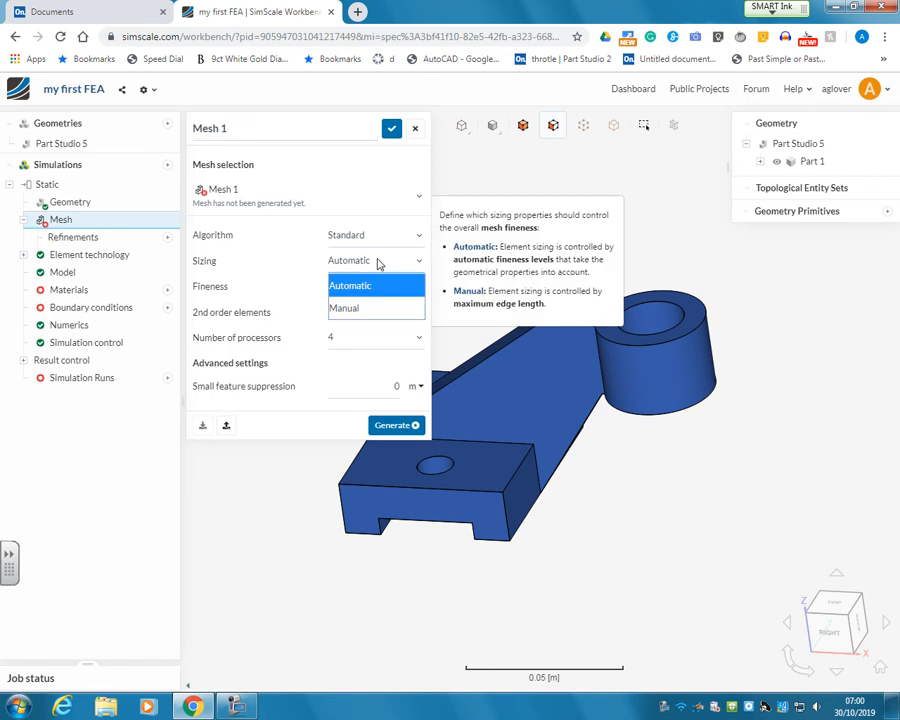
click(380, 261)
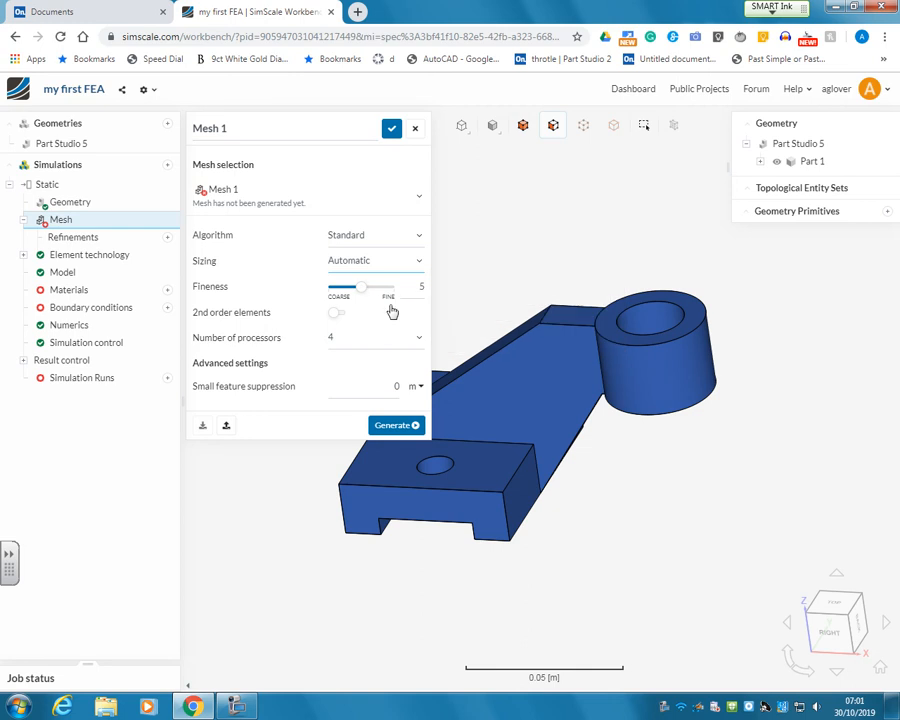
mouse_move(374, 319)
click(414, 339)
click(414, 339)
click(389, 427)
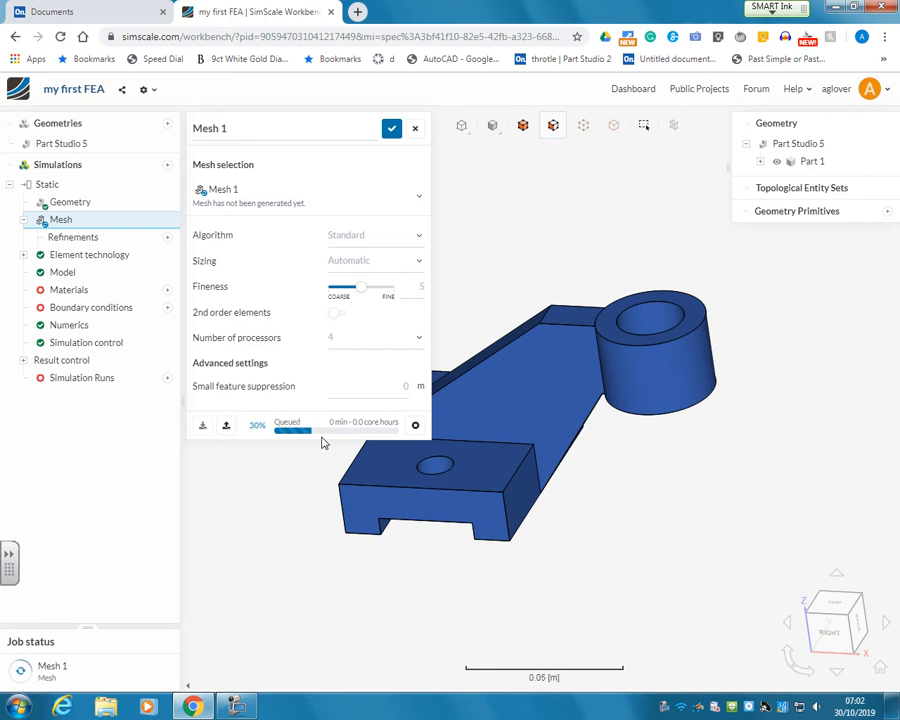
click(237, 706)
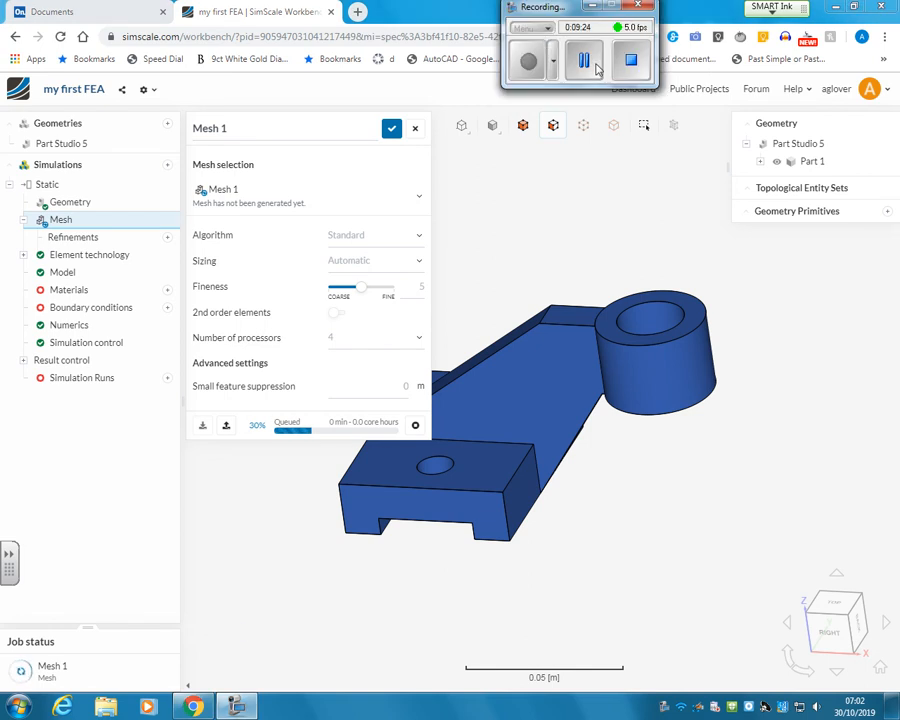
click(597, 66)
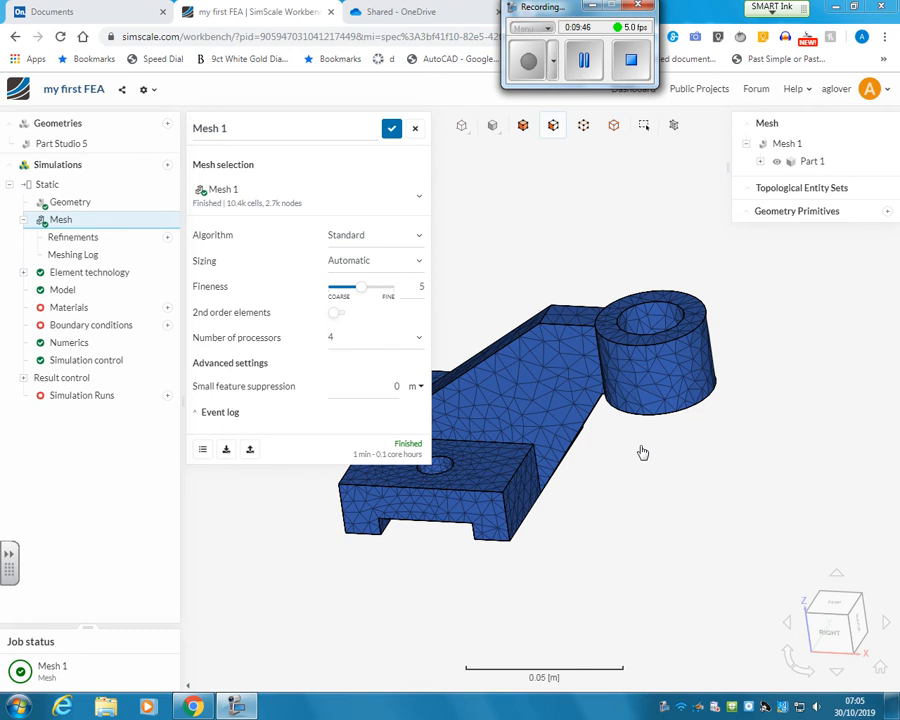
right_drag(605, 460, 650, 451)
drag(647, 461, 673, 464)
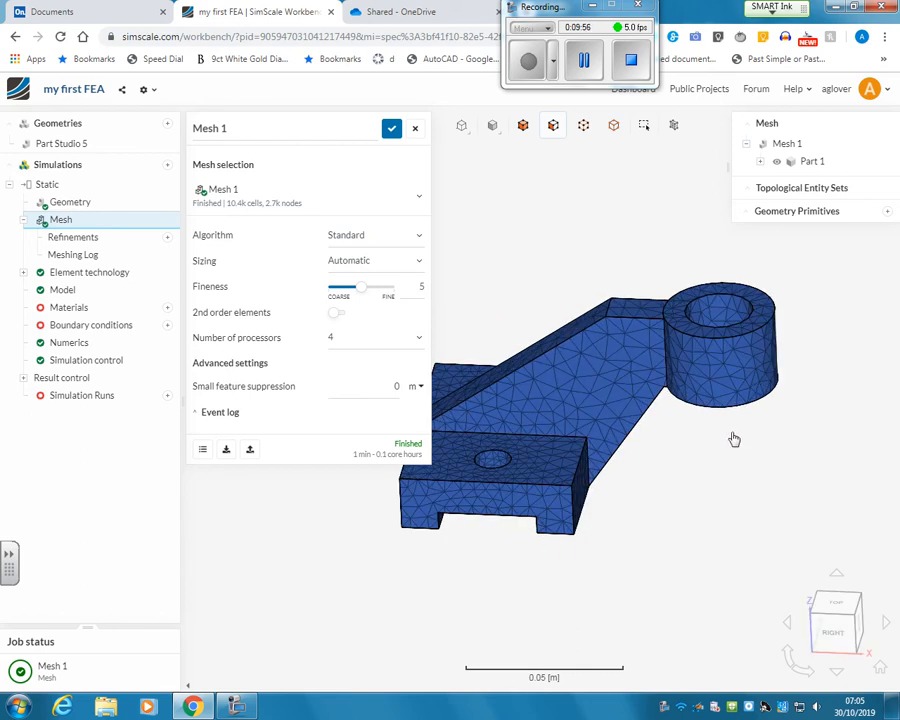
right_drag(733, 438, 751, 407)
middle_drag(750, 406, 733, 428)
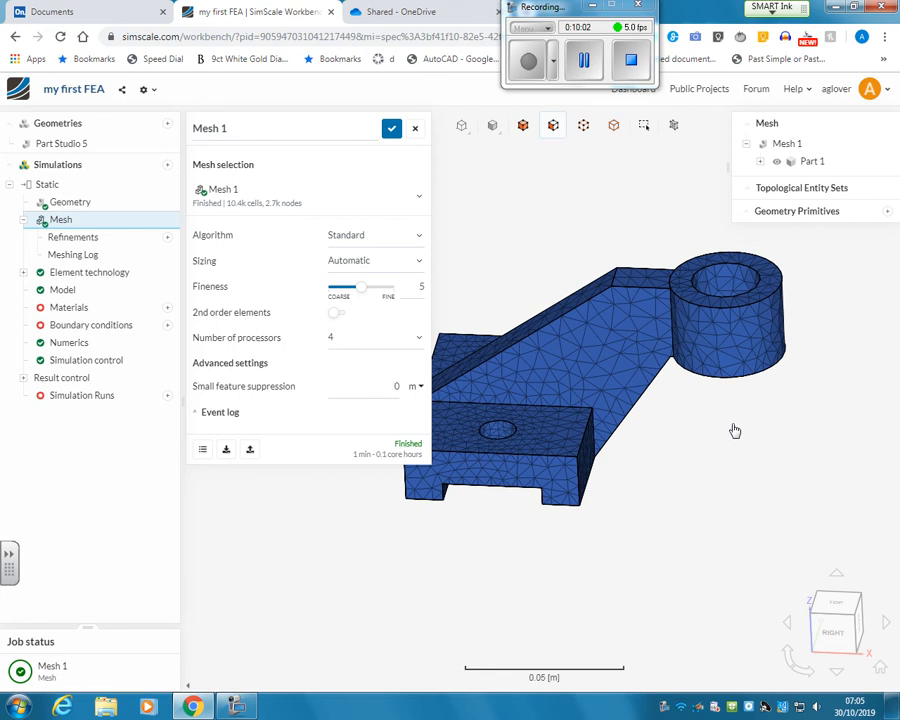
click(595, 10)
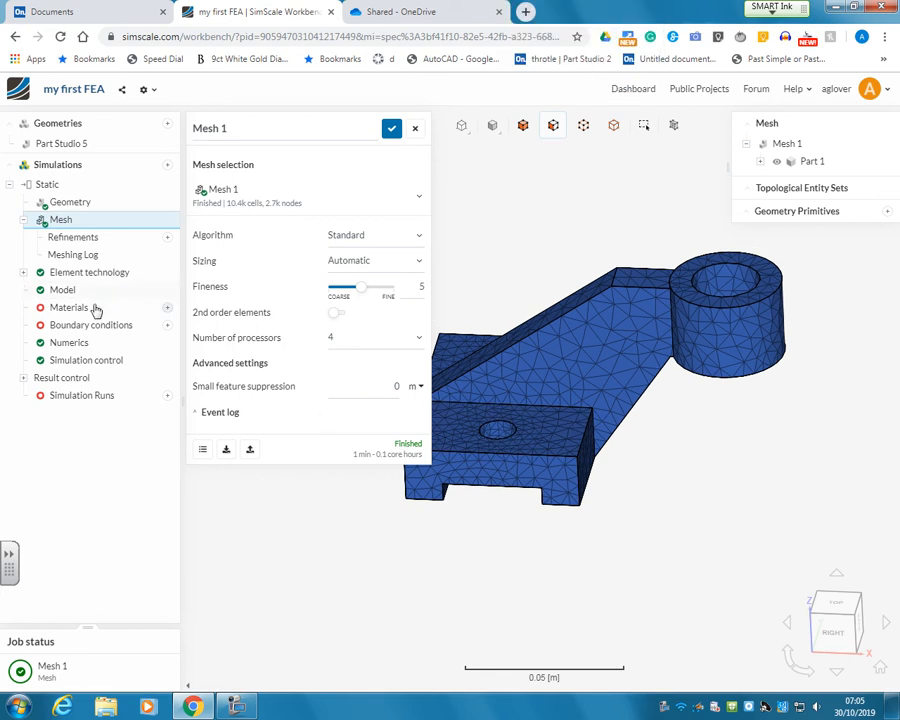
- Add the Aluminium material for Part 1 and save it
click(167, 308)
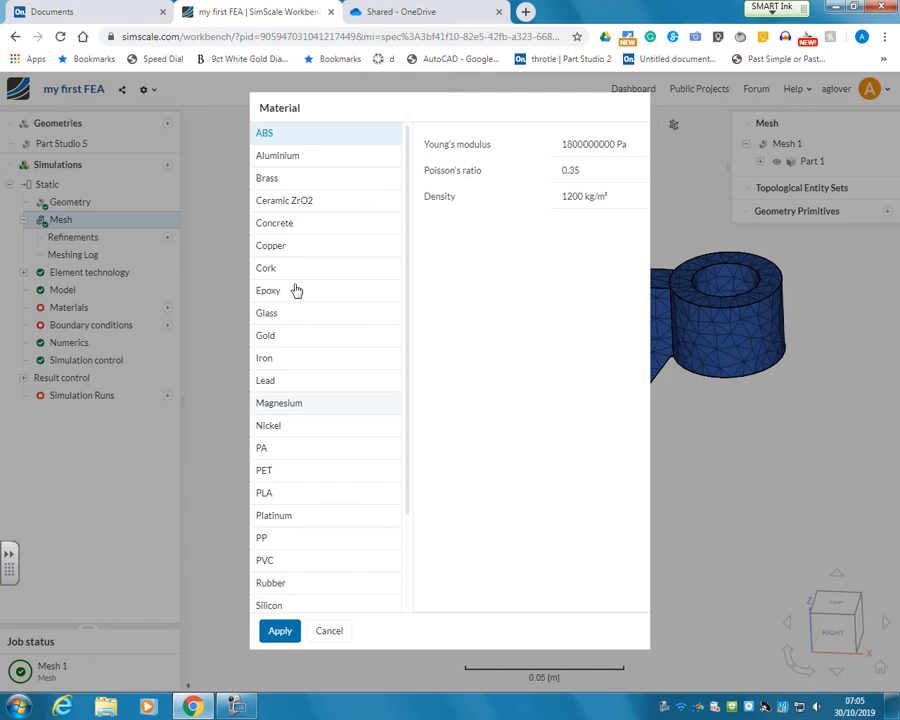
click(321, 160)
click(282, 631)
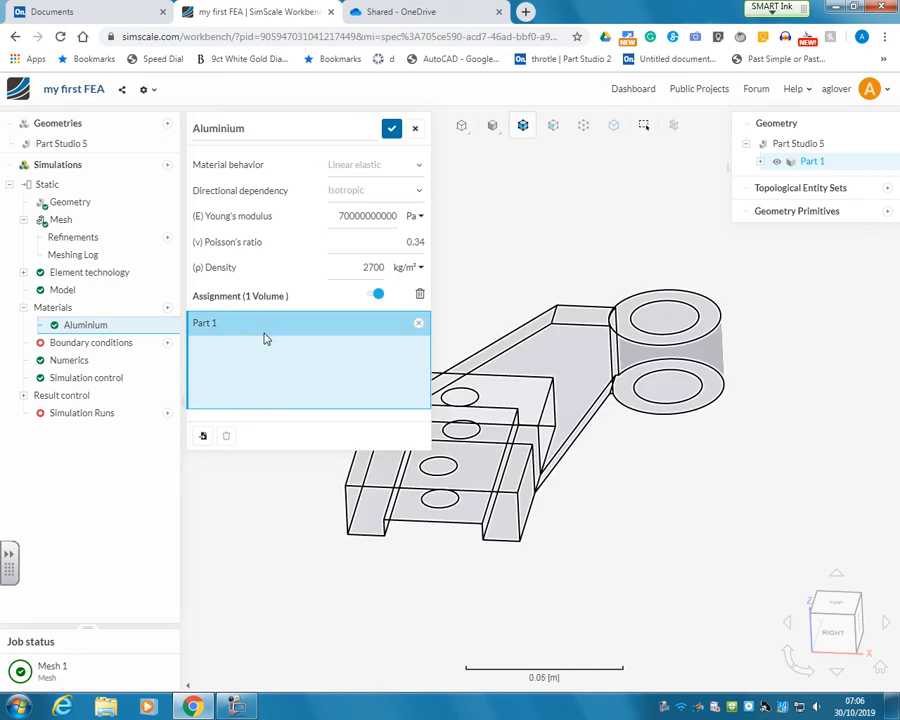
click(391, 128)
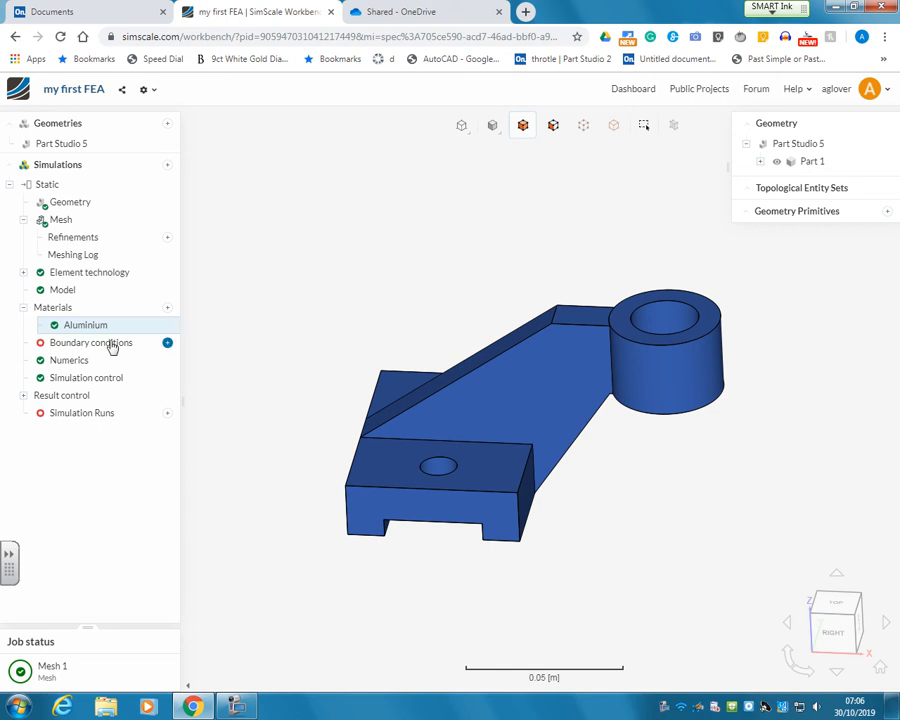
- Add a force boundary condition of -3000 N along z on the top face of the bracket's ring boss, and save it
click(167, 343)
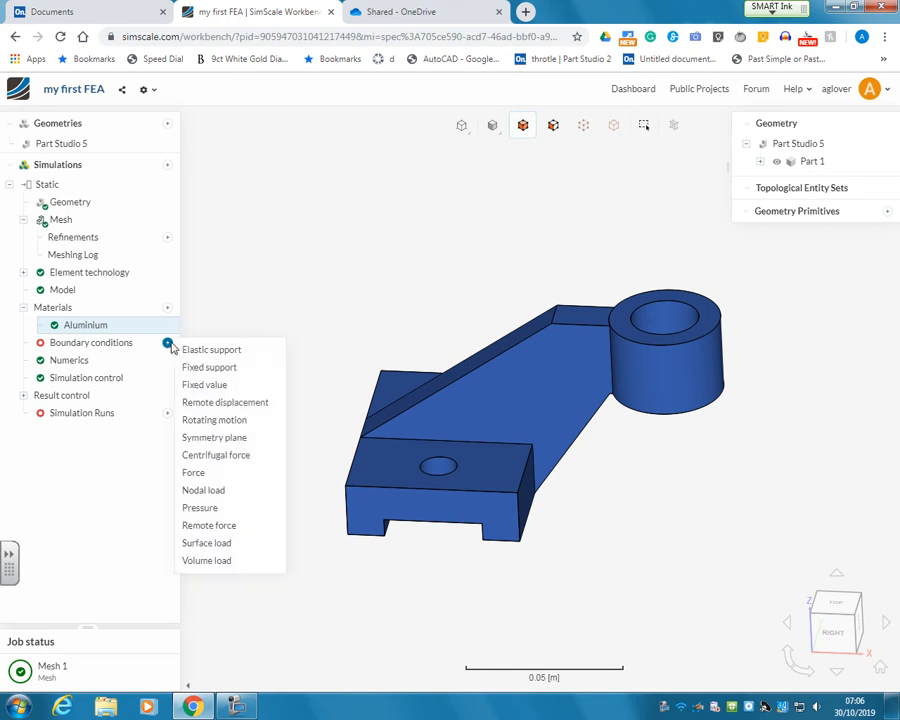
click(231, 479)
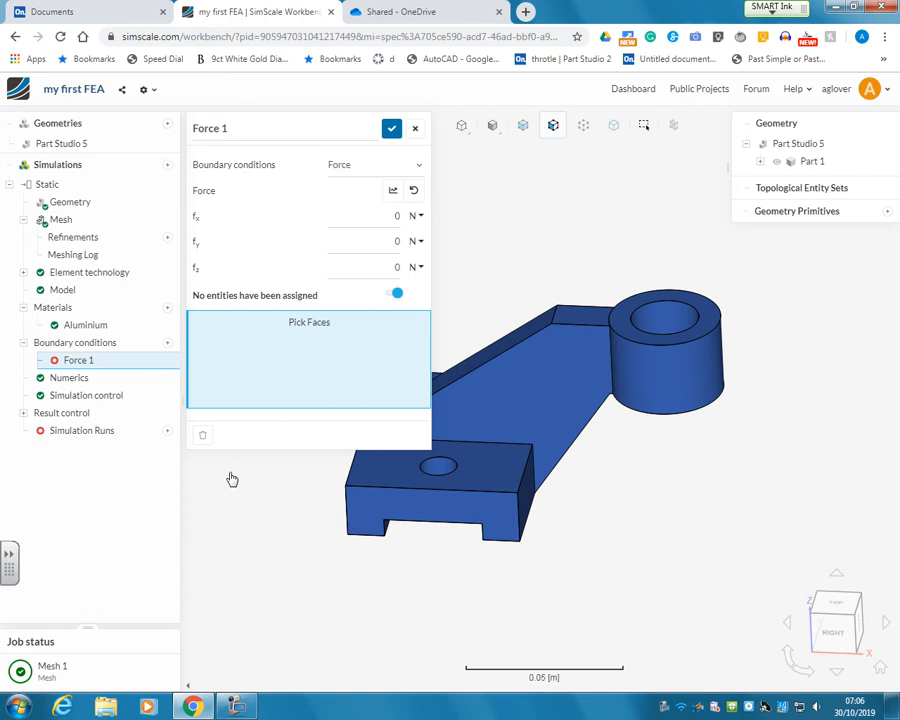
click(630, 337)
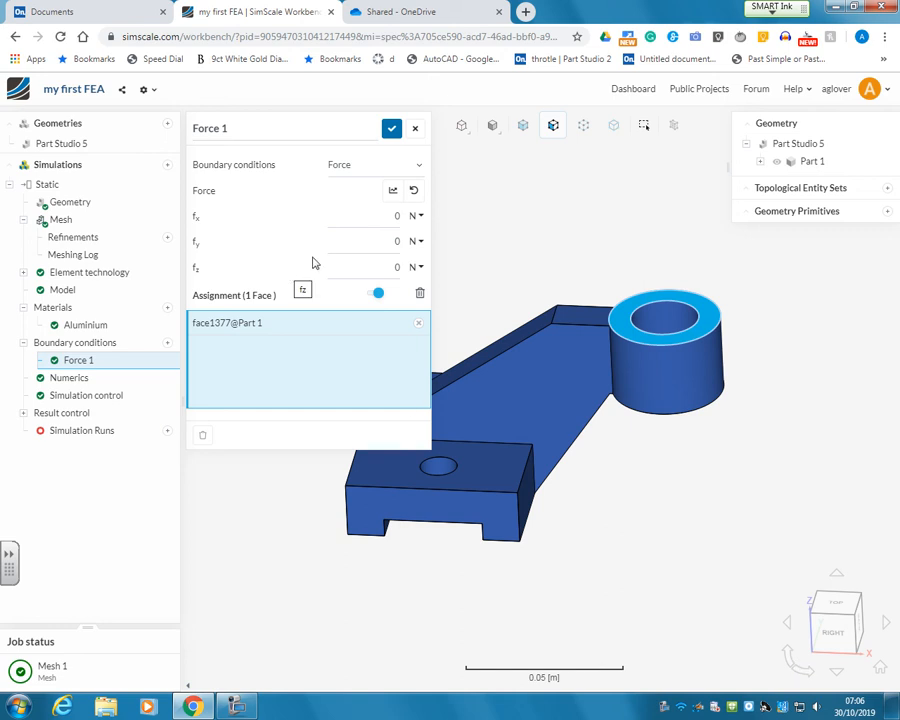
double_click(381, 267)
key(BackSpace)
text(-3000)
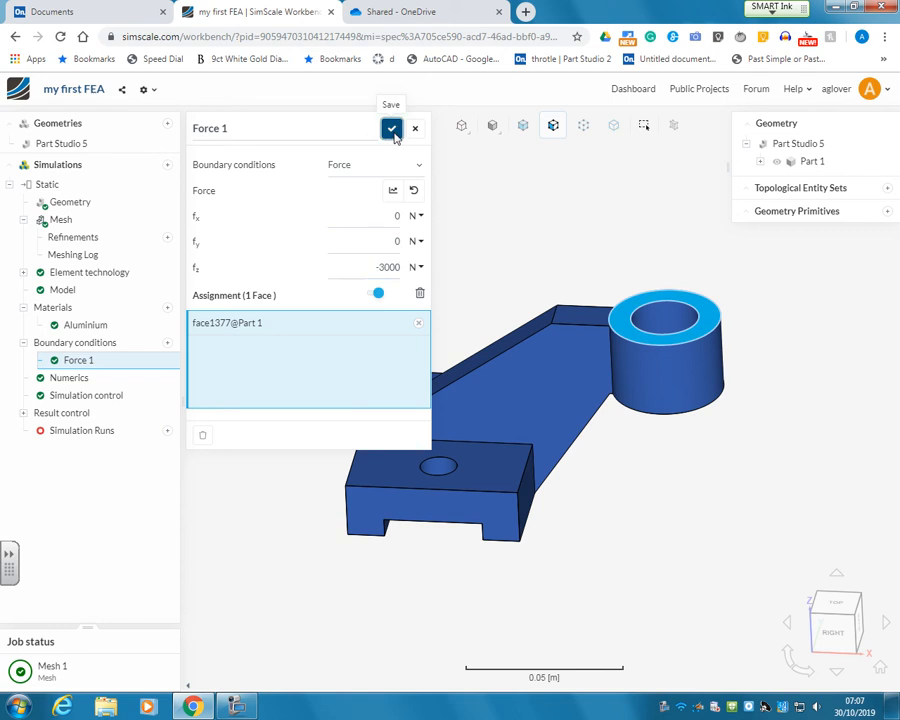
click(392, 130)
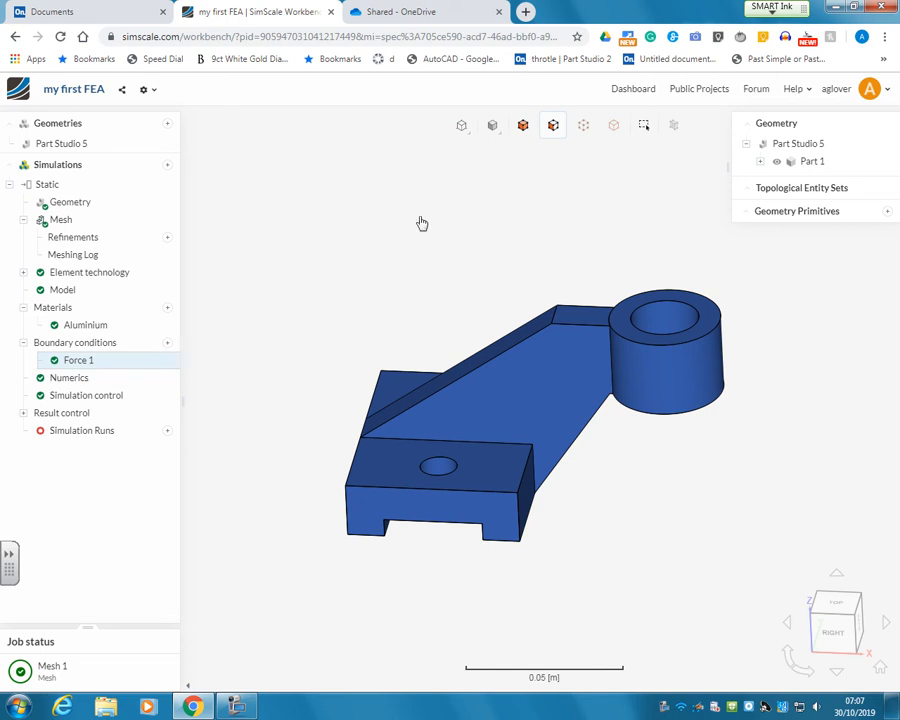
- Add a fixed support boundary condition on the inner faces of the two bolt holes in the bracket's base, and save it
scroll(490, 269, up, 1)
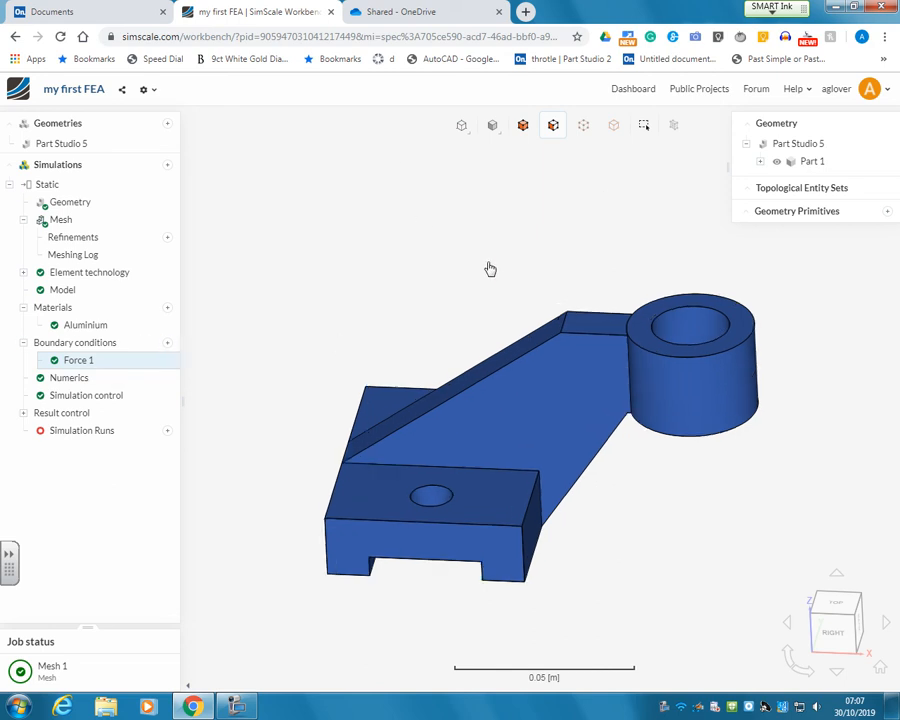
scroll(490, 269, down, 2)
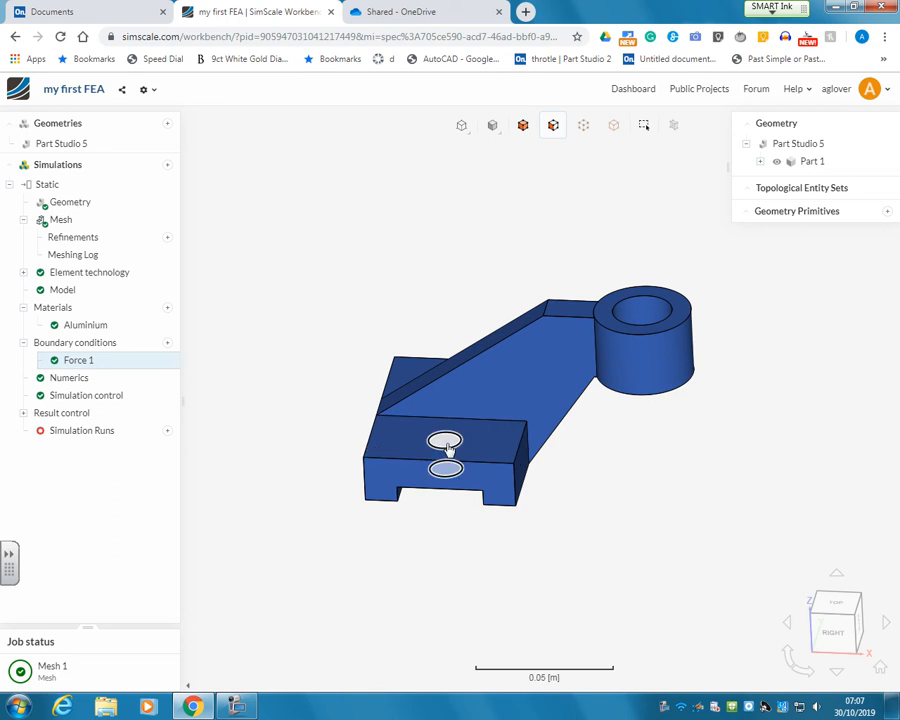
click(170, 344)
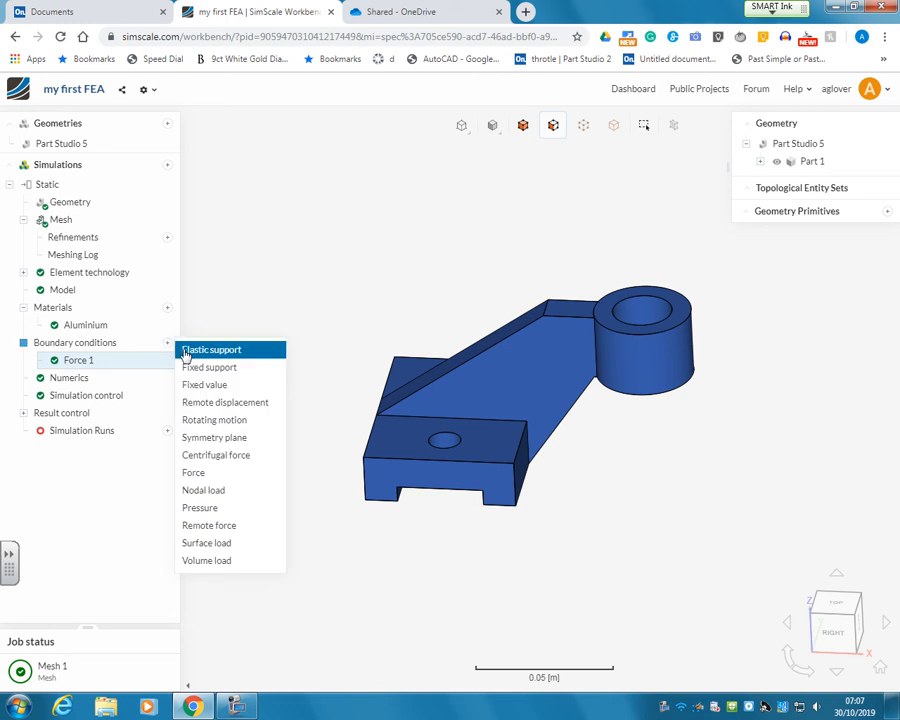
click(248, 370)
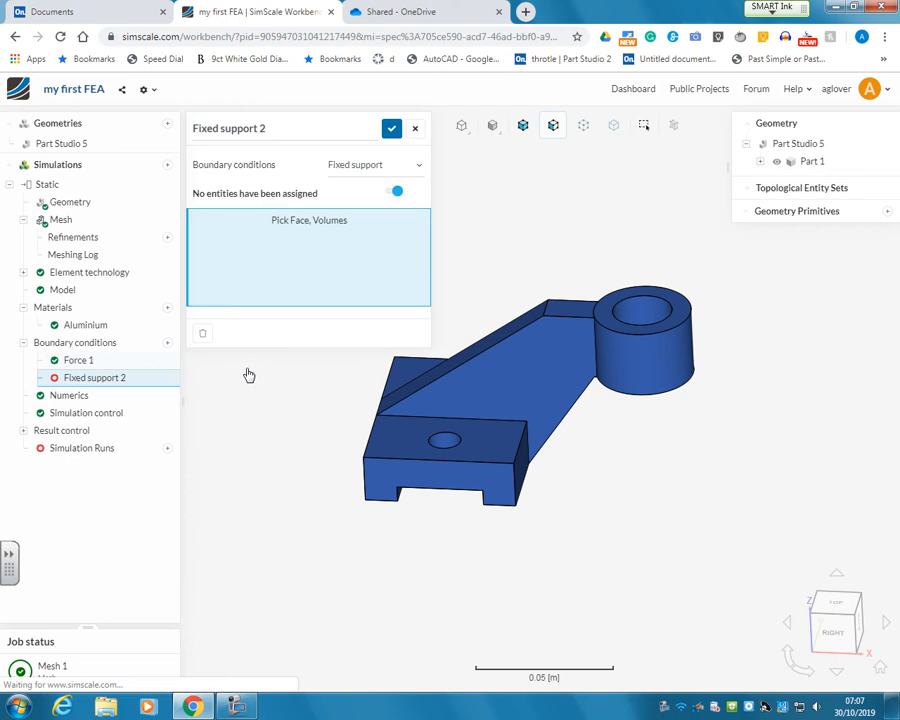
drag(290, 468, 426, 544)
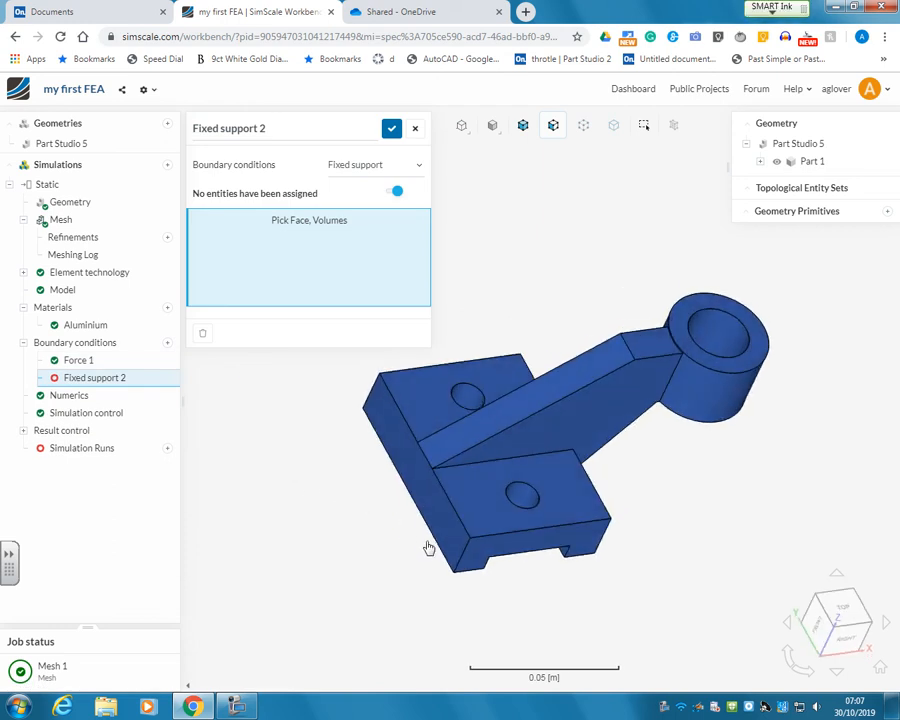
click(522, 500)
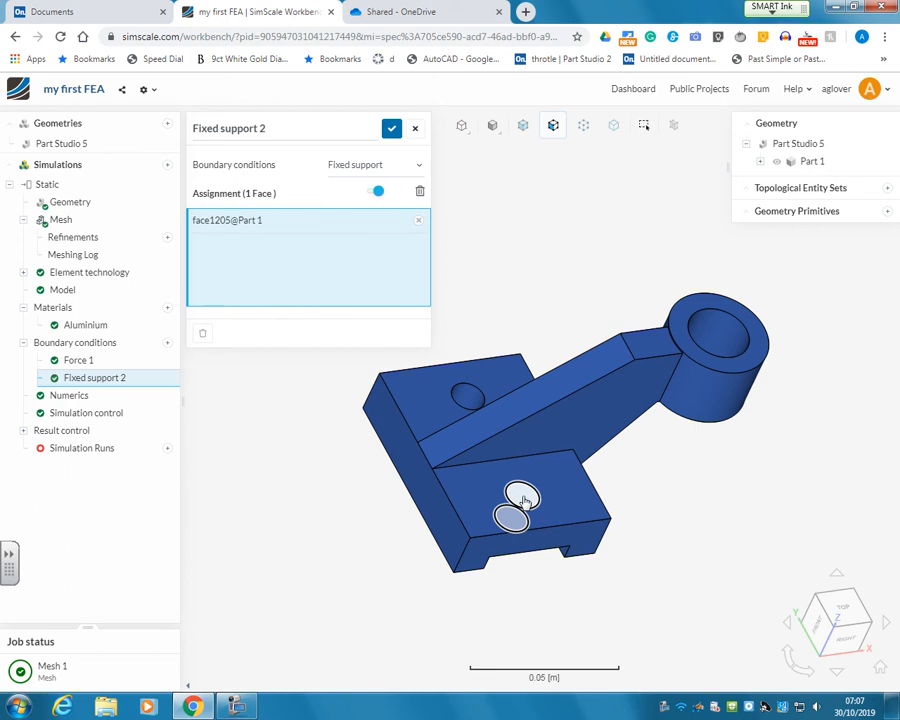
click(467, 399)
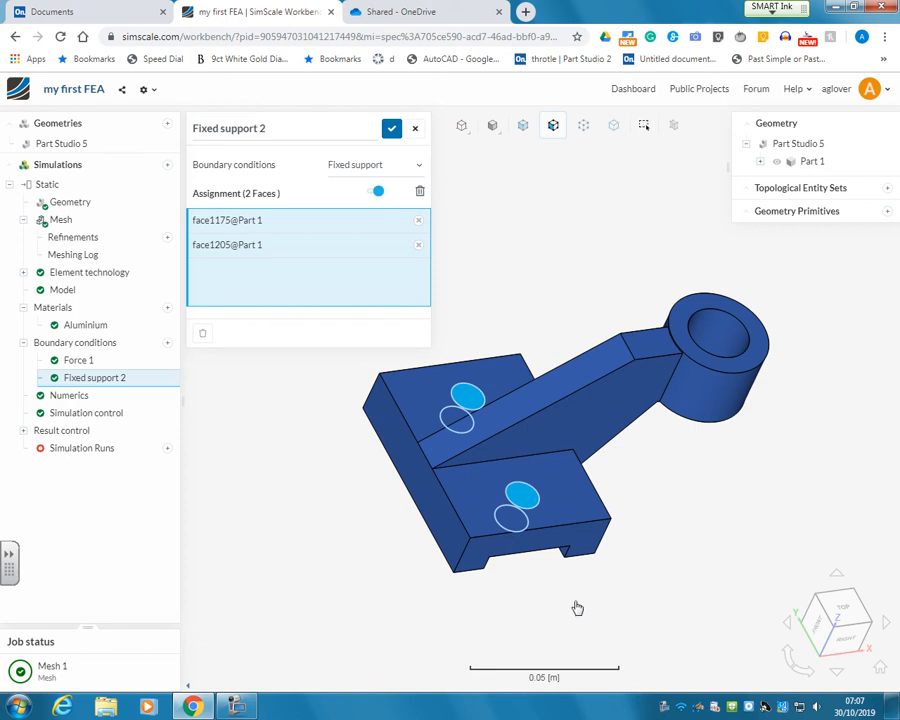
drag(577, 608, 589, 482)
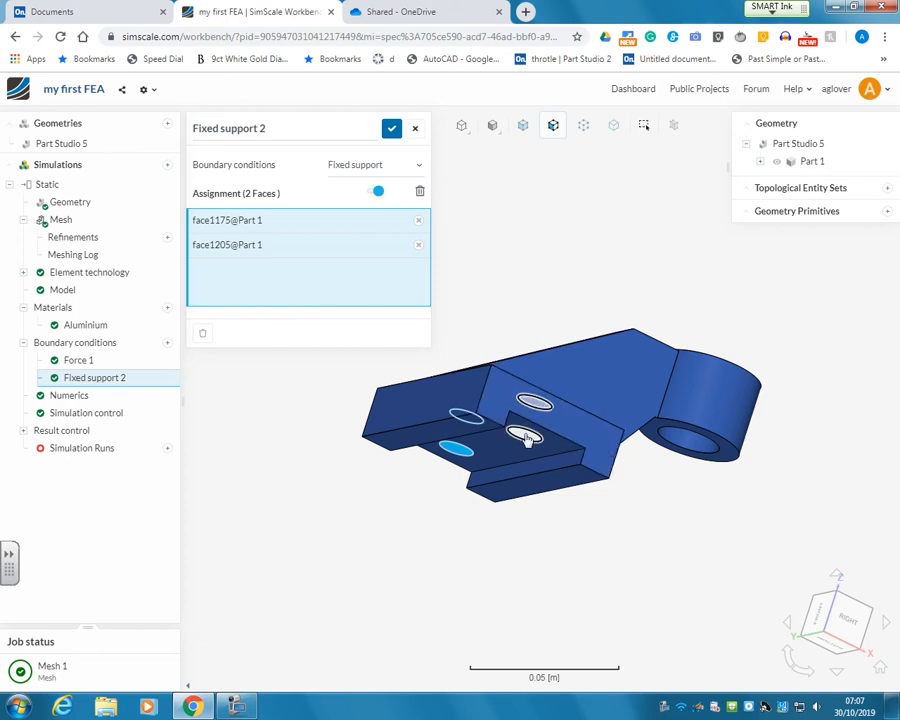
click(392, 130)
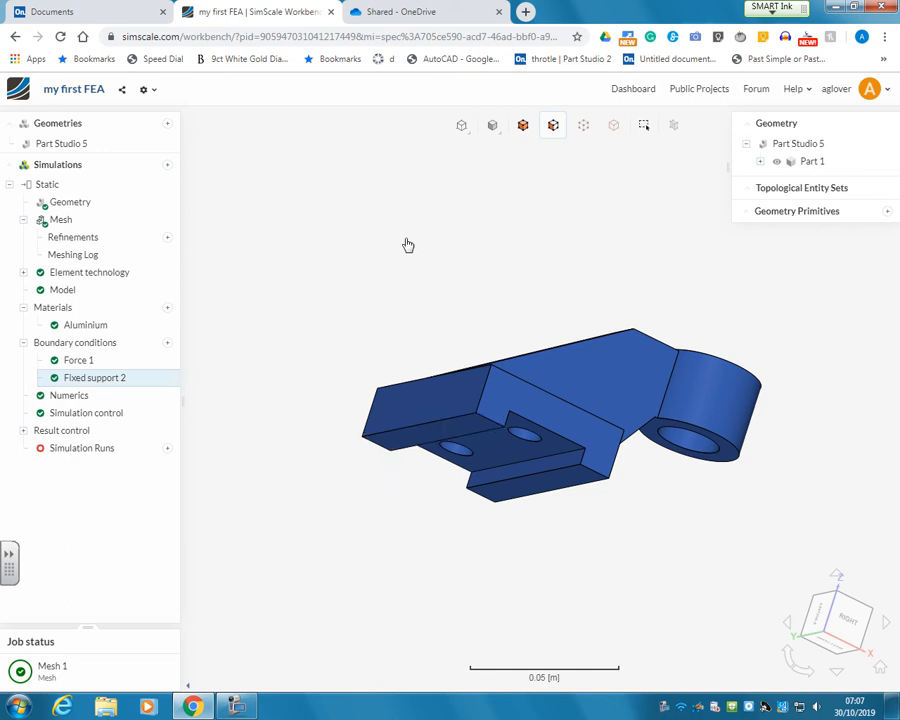
- Start a new simulation run named Run 1
drag(413, 241, 315, 346)
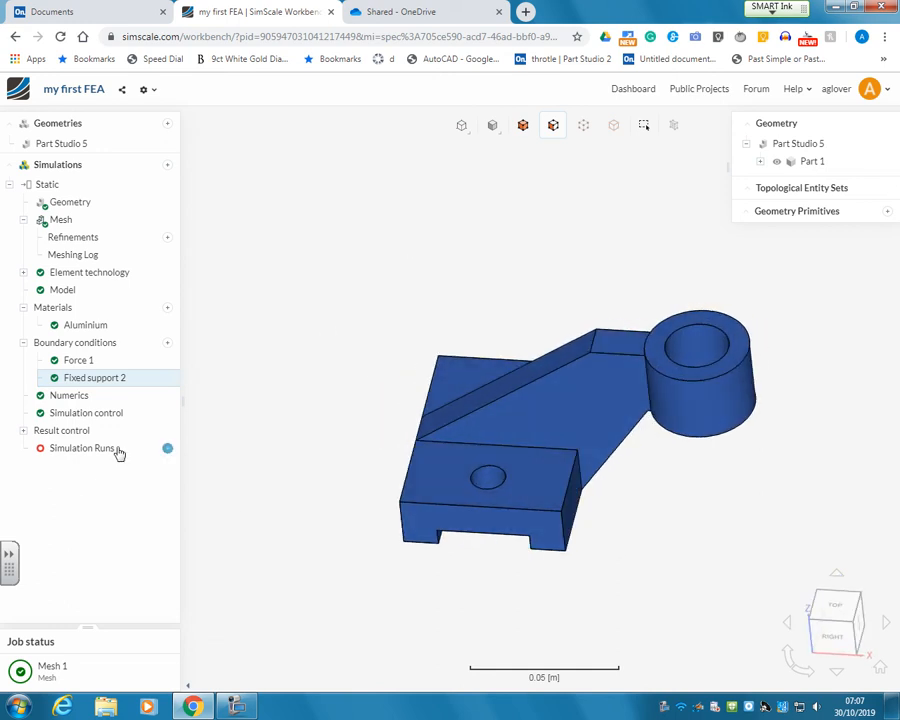
click(166, 451)
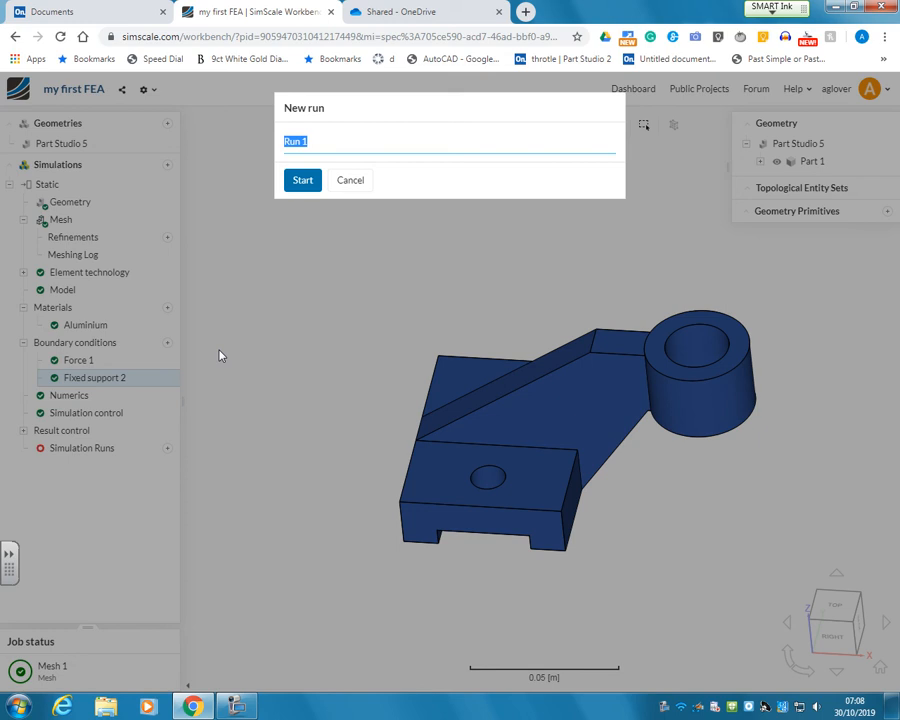
click(304, 186)
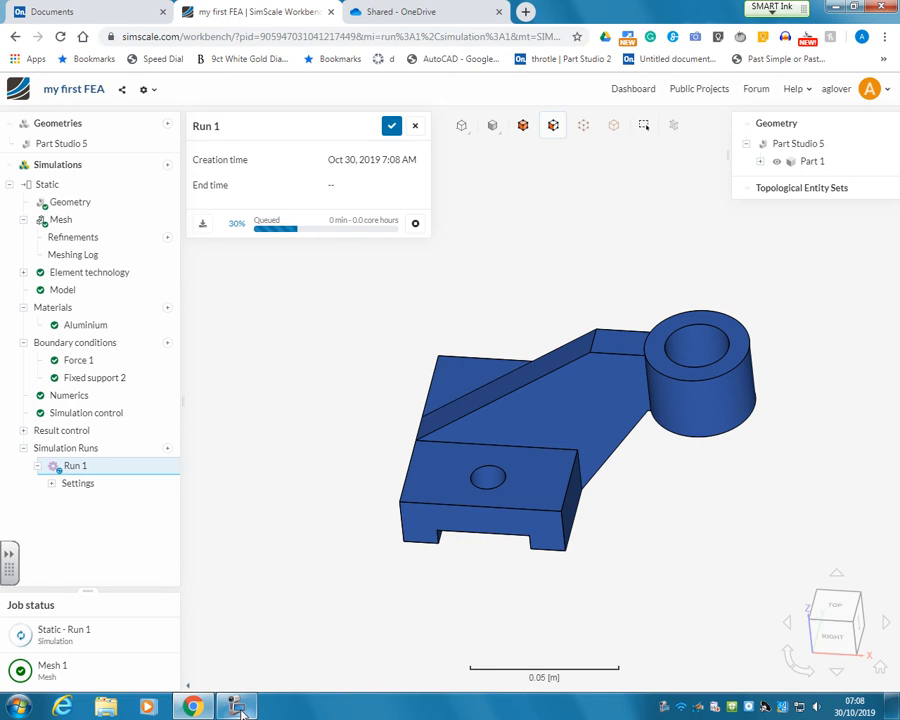
mouse_move(236, 705)
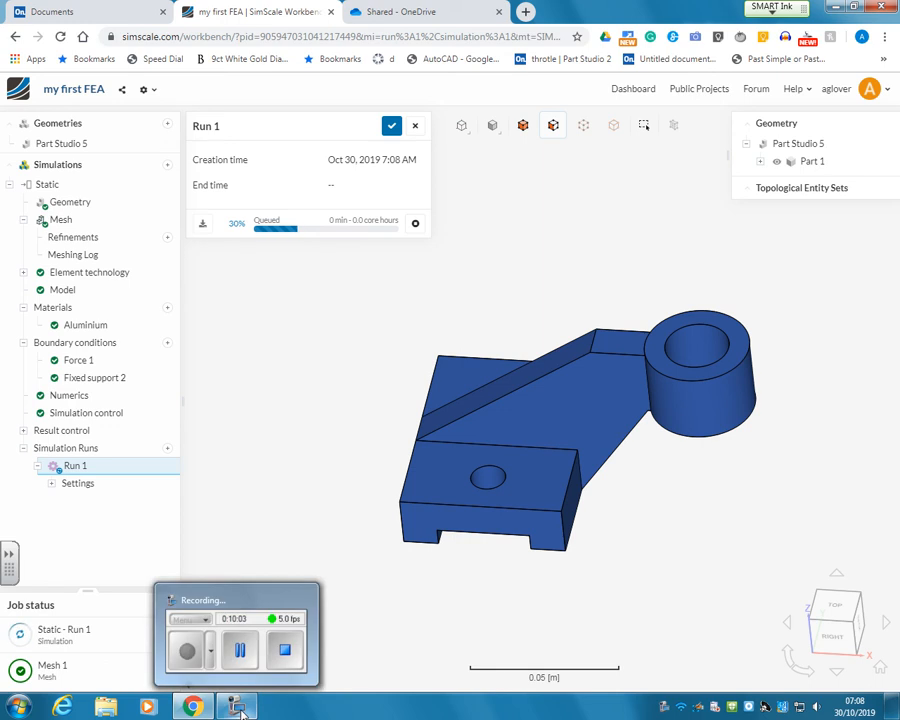
click(240, 705)
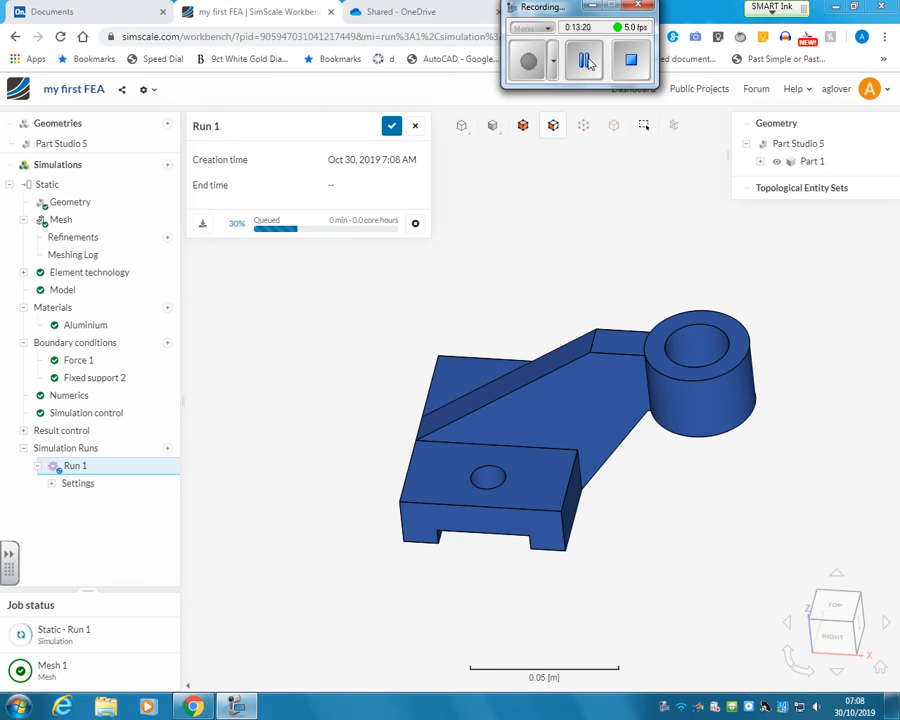
click(590, 63)
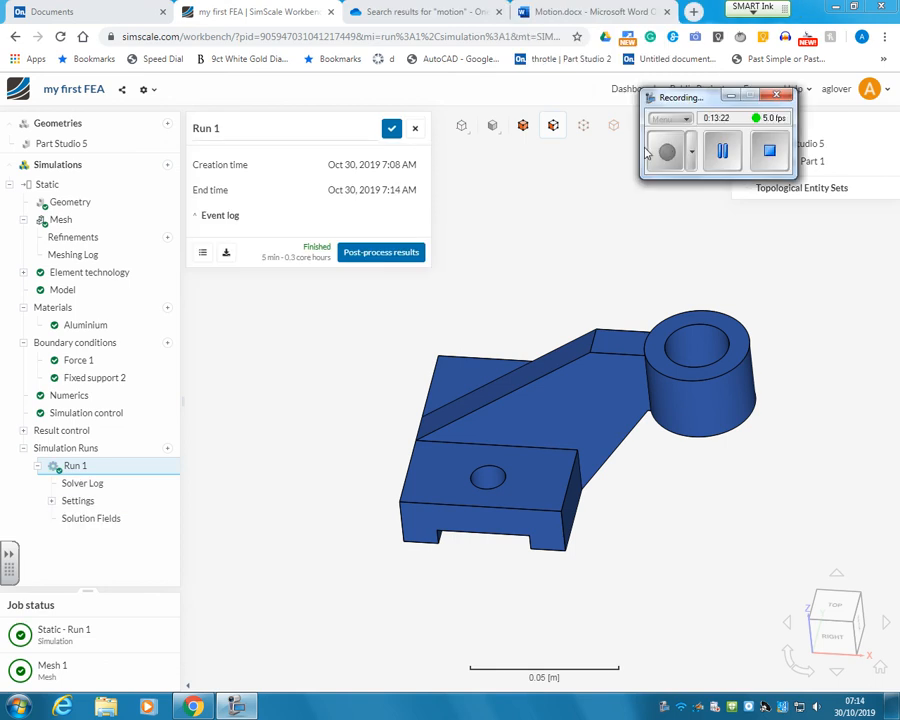
click(731, 98)
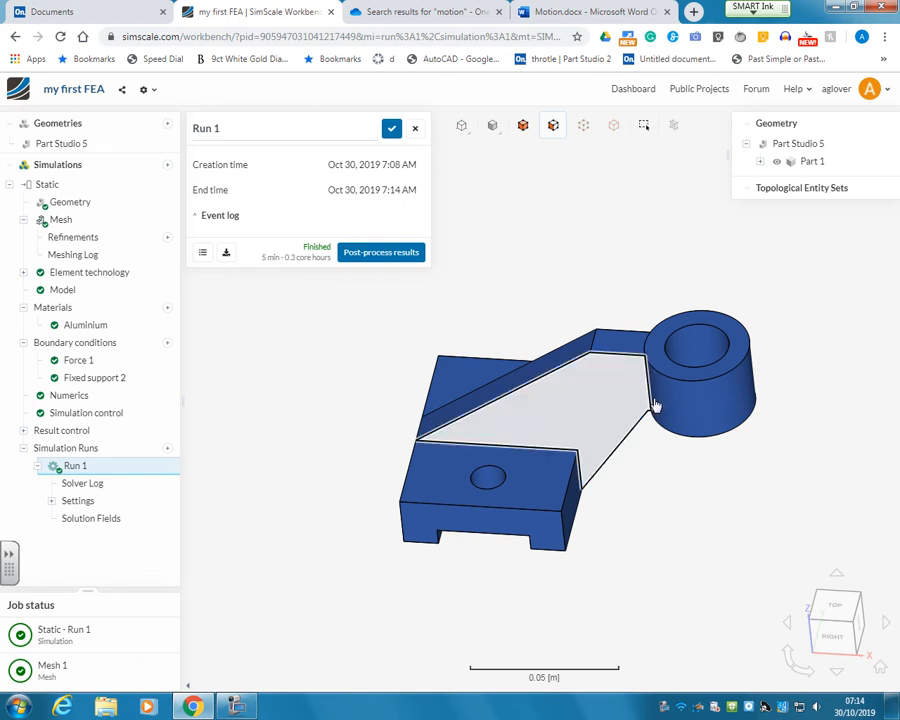
- Open the post-processing results of Run 1 and add an isovolume
click(388, 255)
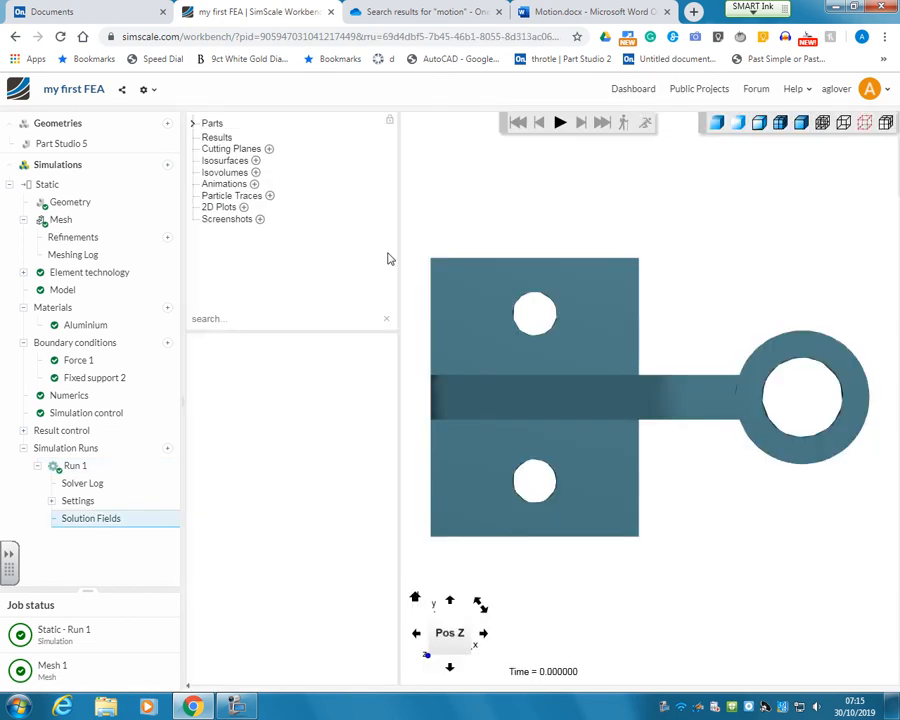
drag(647, 480, 603, 394)
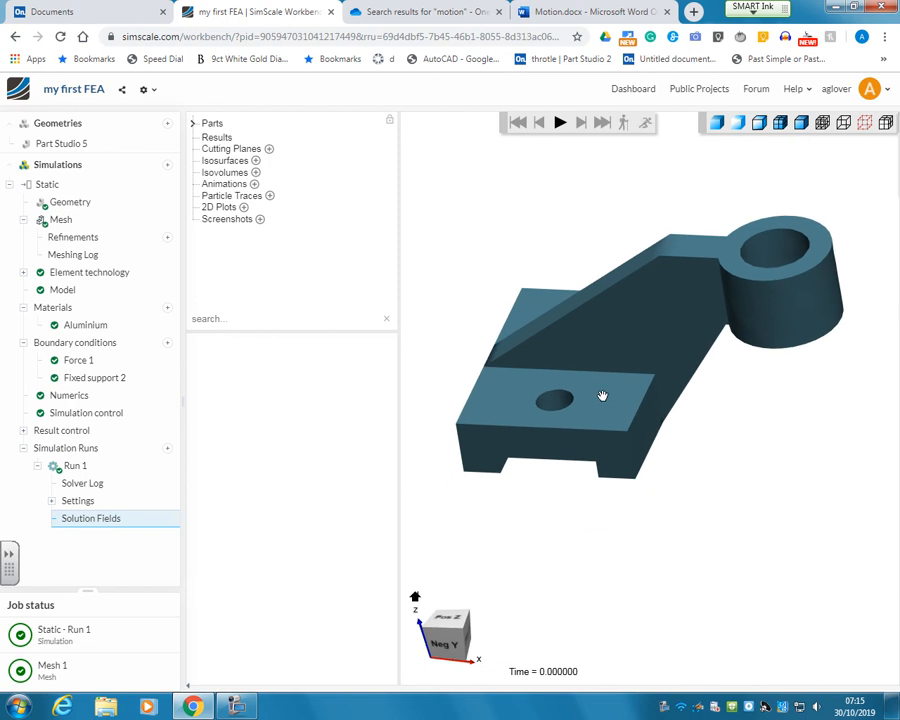
click(258, 173)
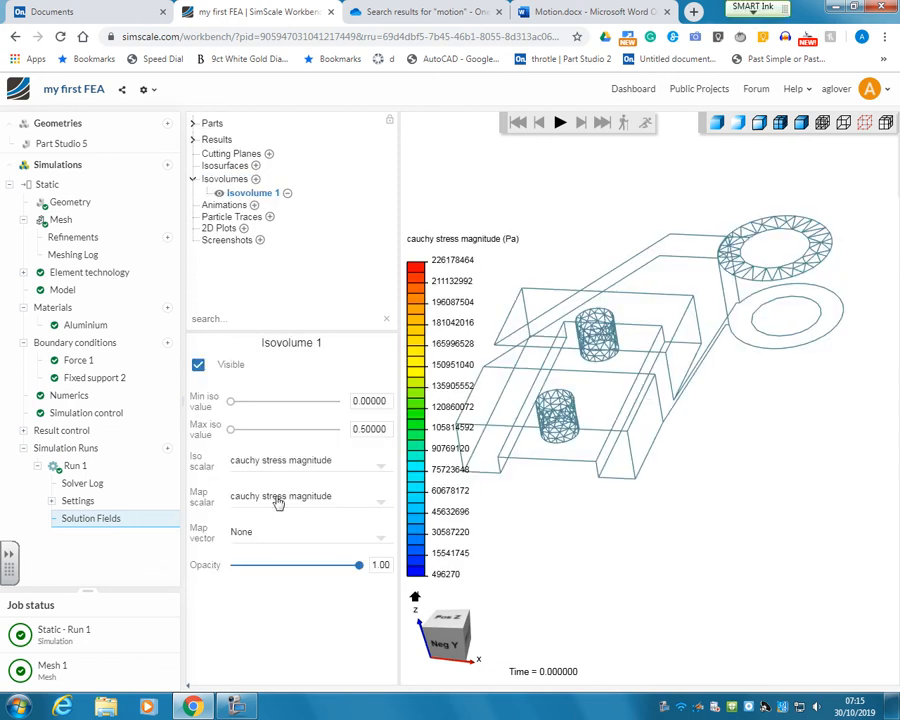
- Set the isovolume's iso scalar and map scalar to von Mises stress and raise its max iso value to the upper limit
click(283, 463)
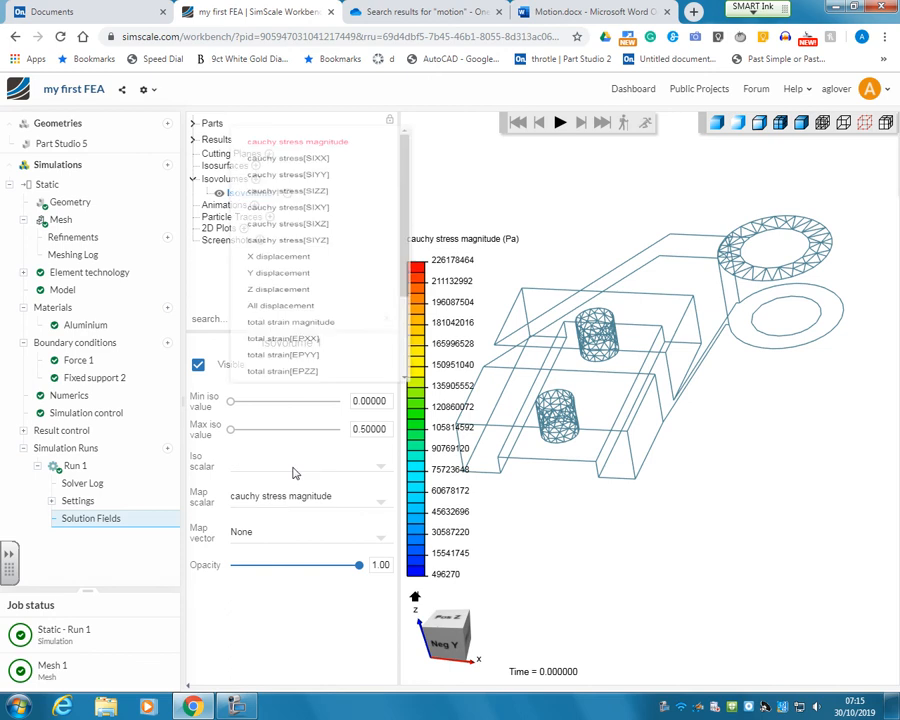
scroll(309, 397, down, 3)
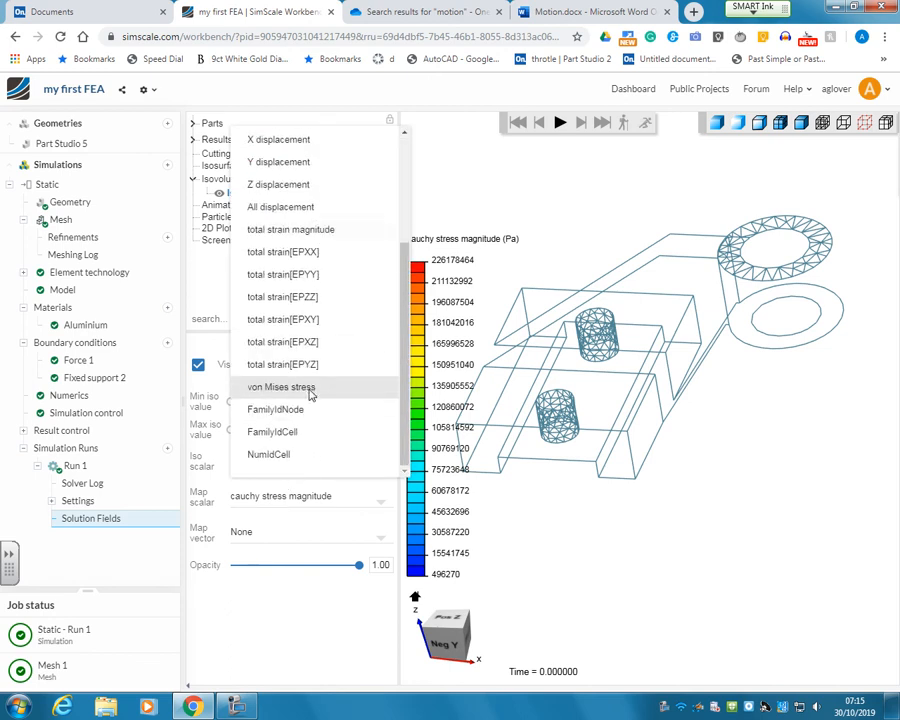
click(325, 388)
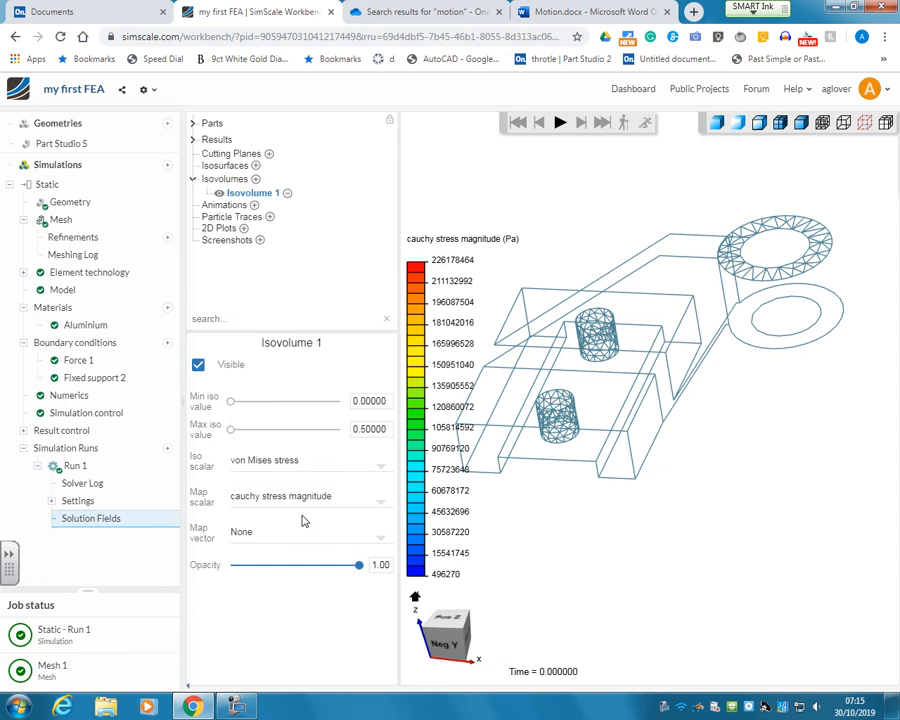
click(315, 497)
scroll(333, 471, down, 3)
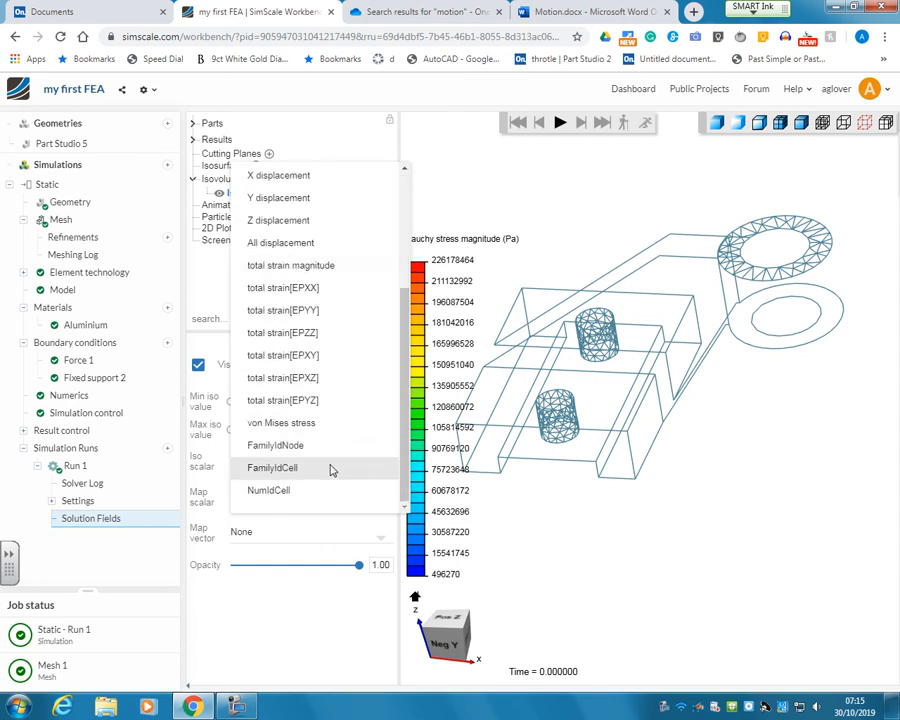
click(337, 428)
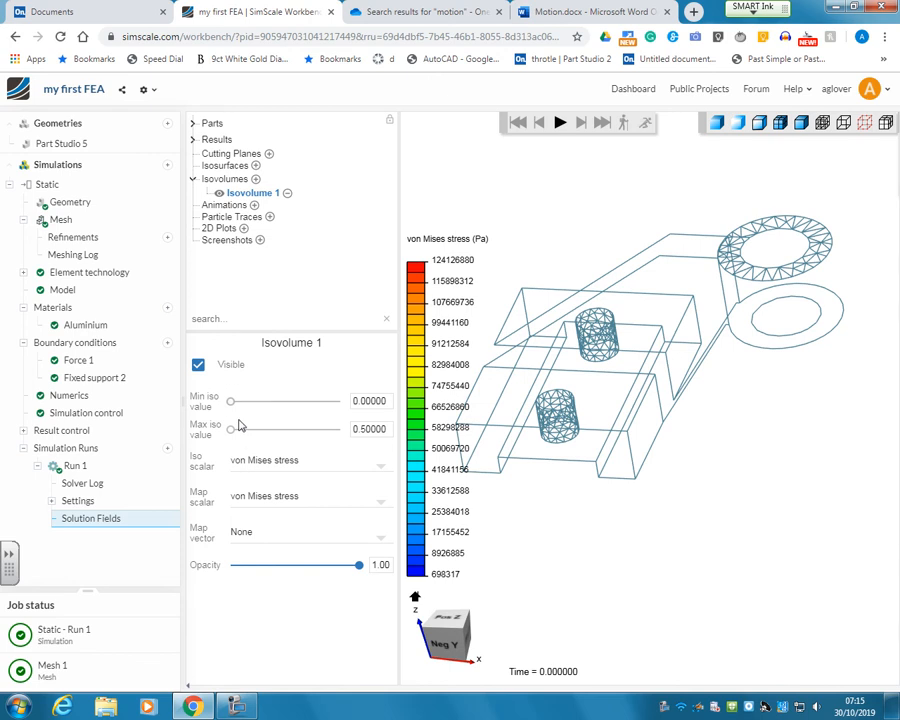
drag(231, 431, 361, 434)
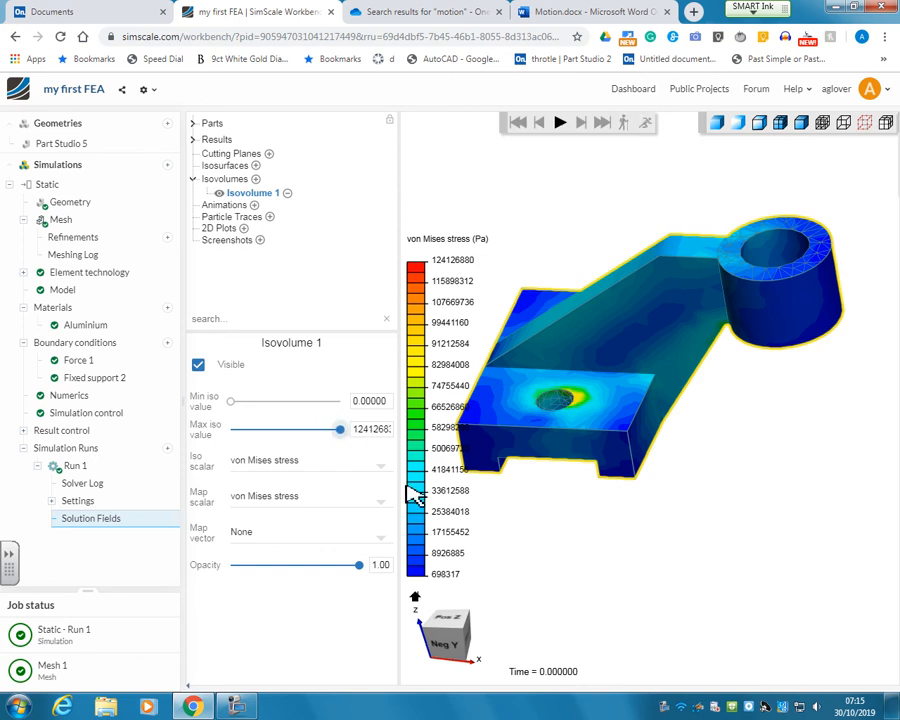
- Examine the von Mises stress around the two bolt holes from above and on the underside of the bracket's base
drag(503, 509, 544, 508)
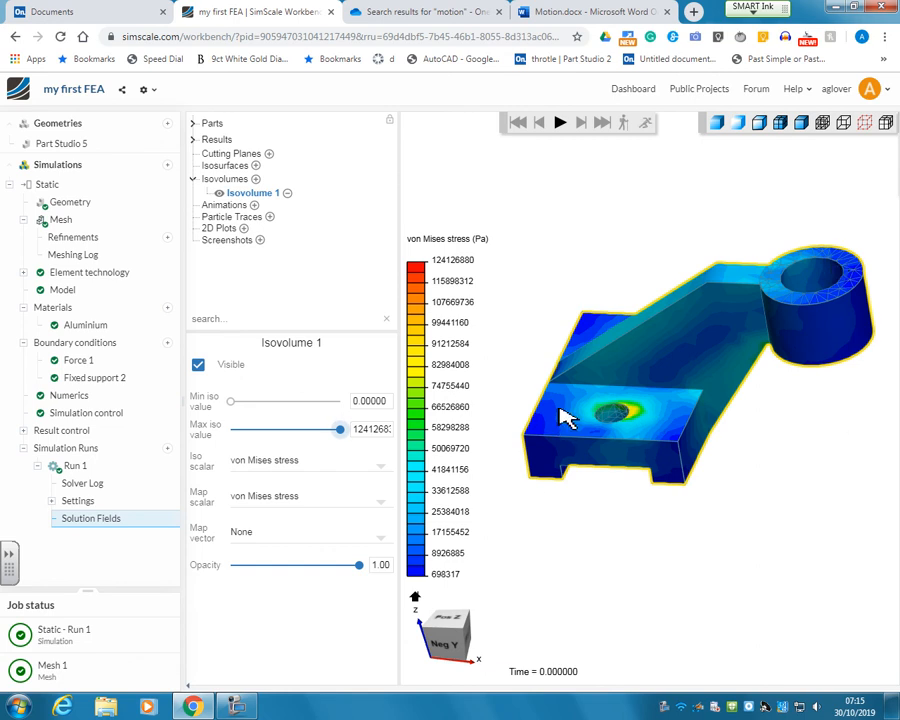
scroll(595, 398, down, 2)
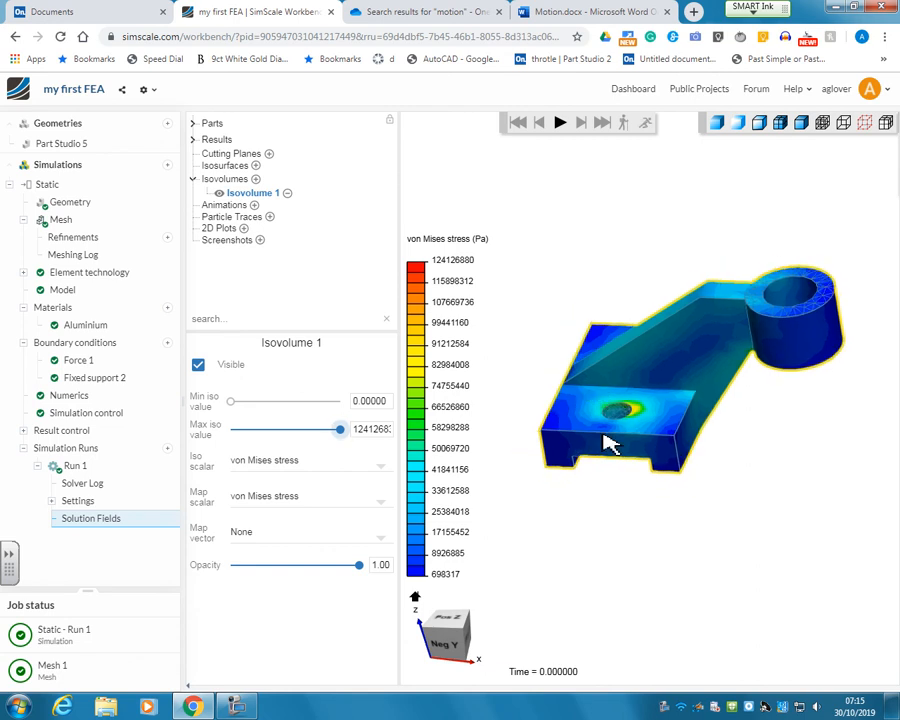
drag(609, 474, 607, 335)
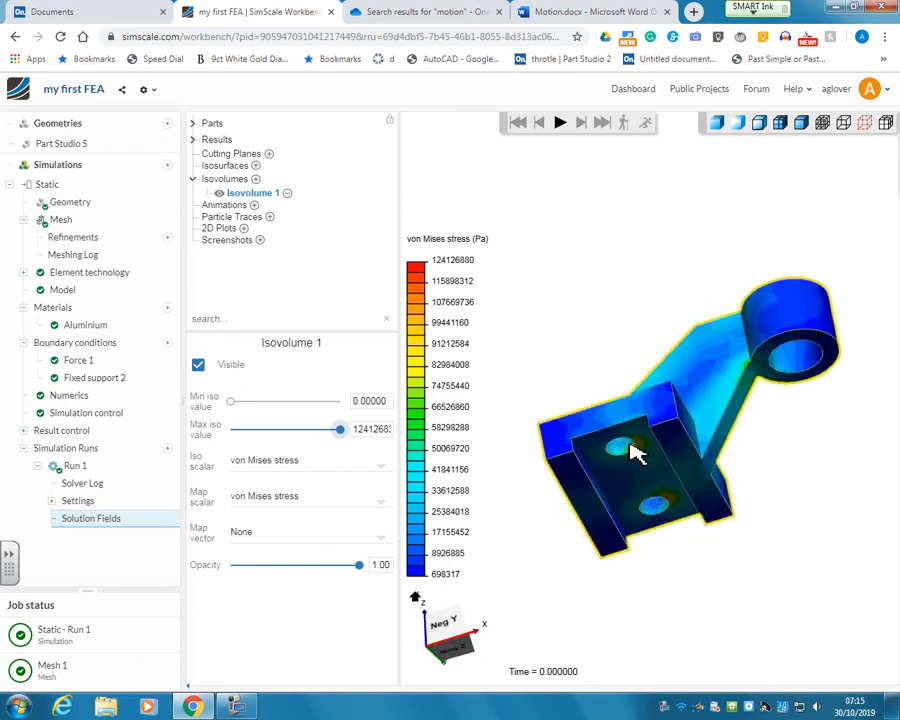
scroll(650, 525, up, 3)
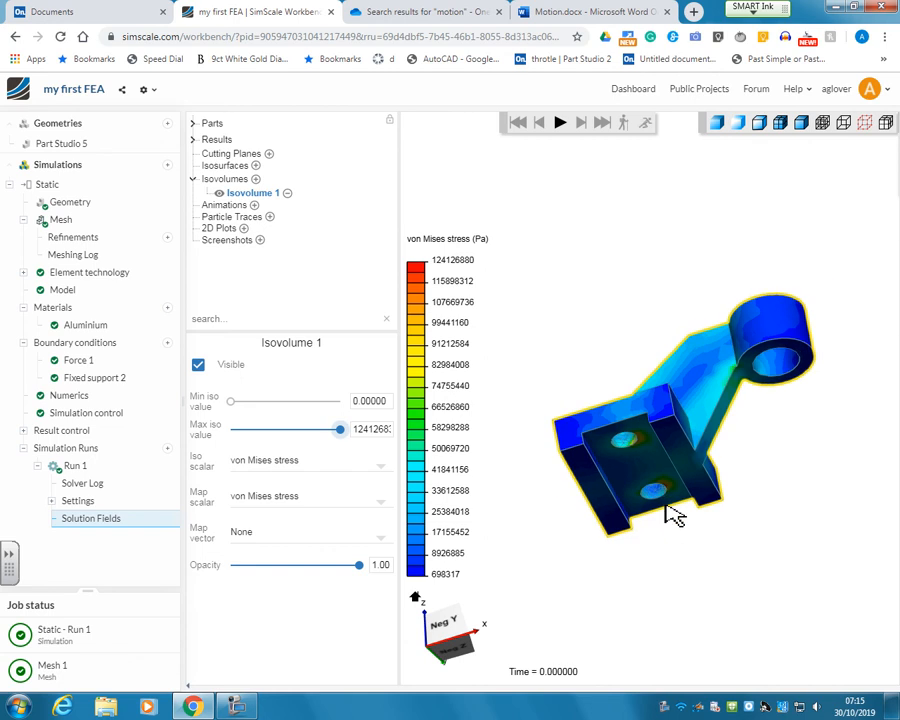
right_drag(641, 530, 628, 412)
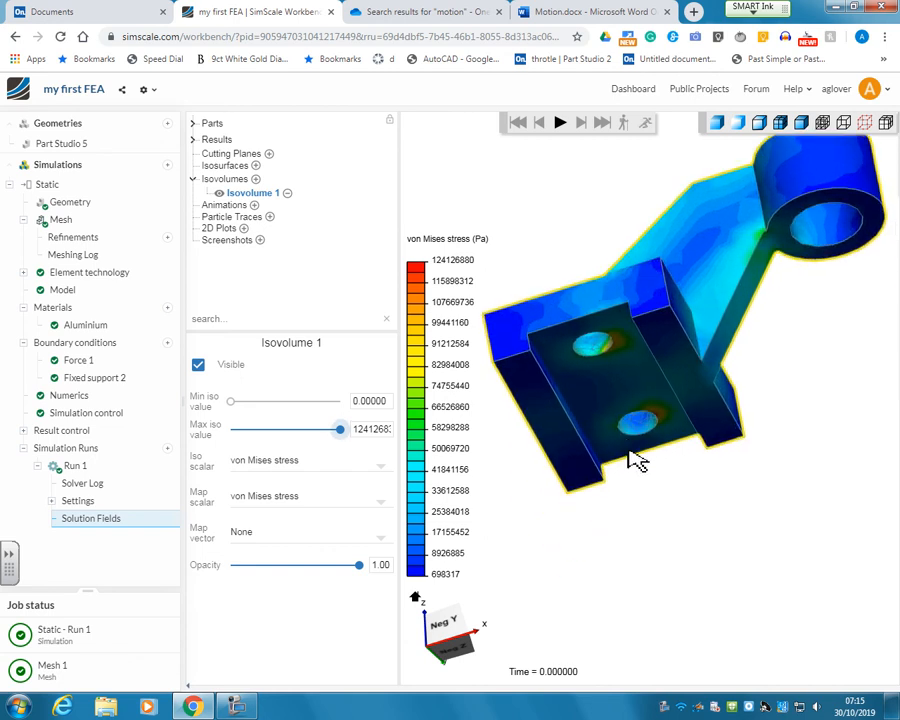
scroll(629, 450, down, 3)
drag(628, 477, 650, 388)
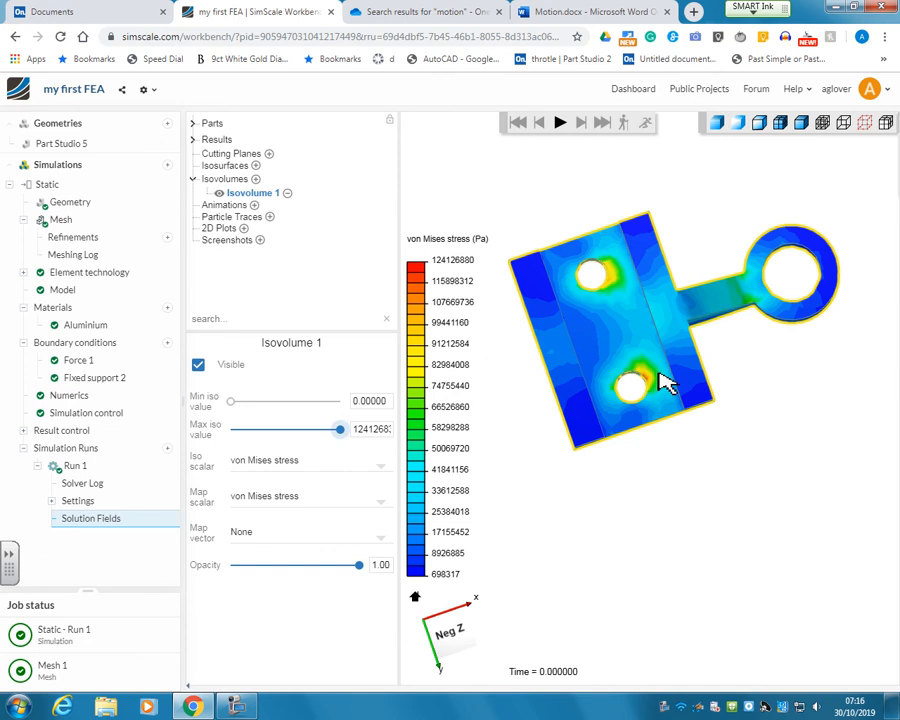
- Examine the von Mises stress at the underside of the junction between the bracket's arm and its ring boss
right_drag(743, 325, 755, 373)
drag(755, 373, 676, 324)
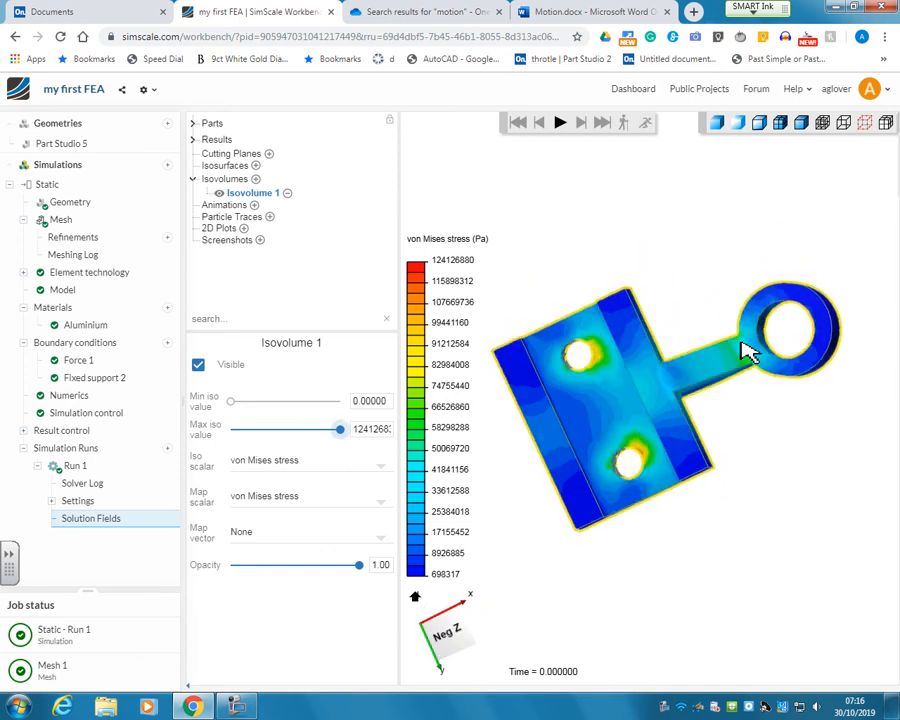
scroll(740, 365, up, 5)
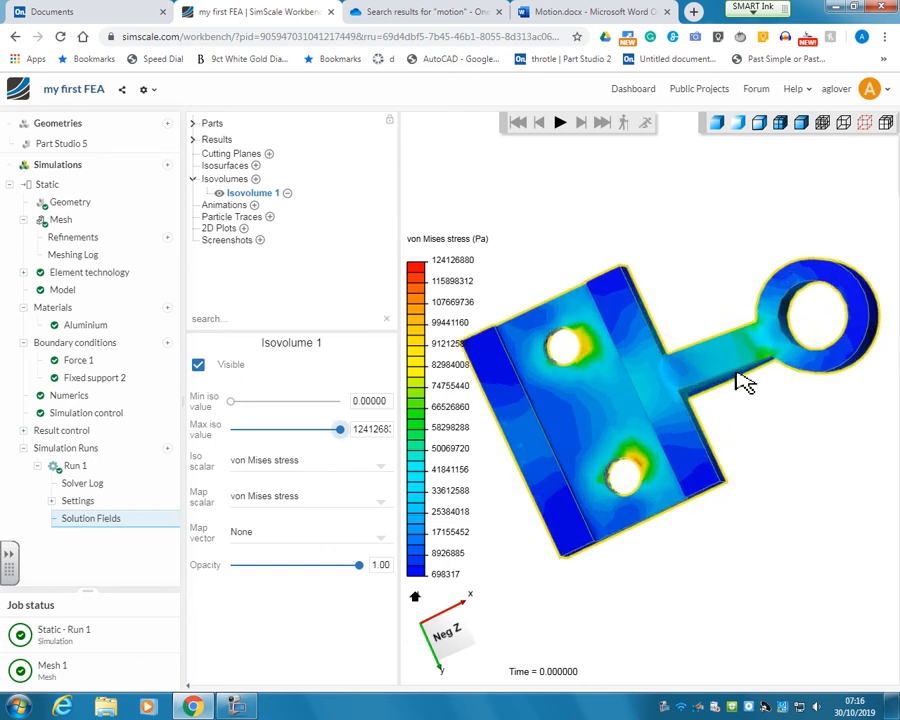
drag(812, 388, 692, 277)
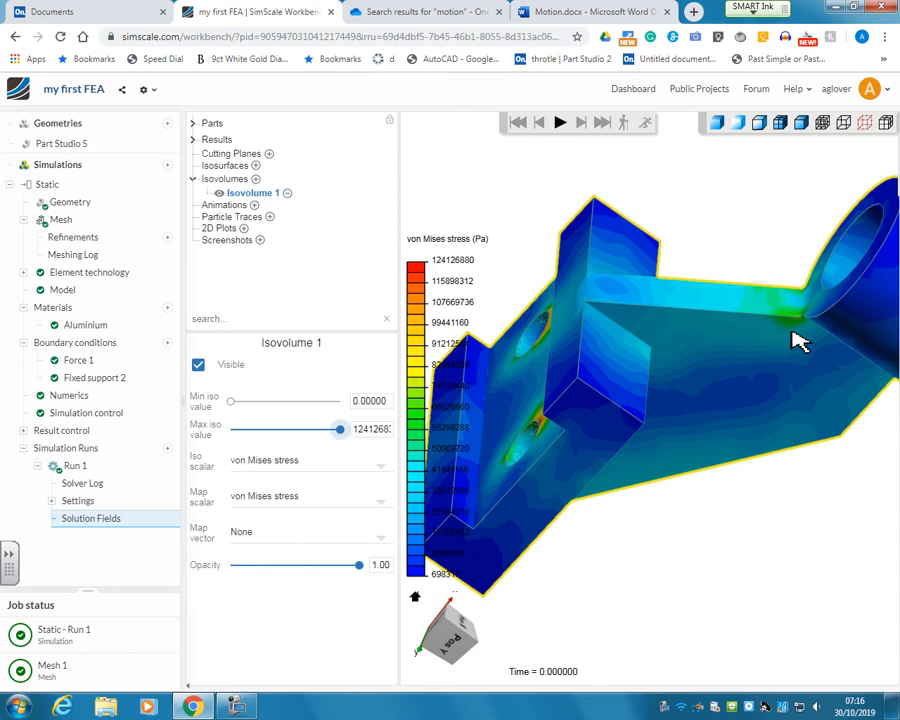
scroll(791, 331, down, 2)
scroll(791, 331, up, 3)
right_drag(815, 325, 714, 378)
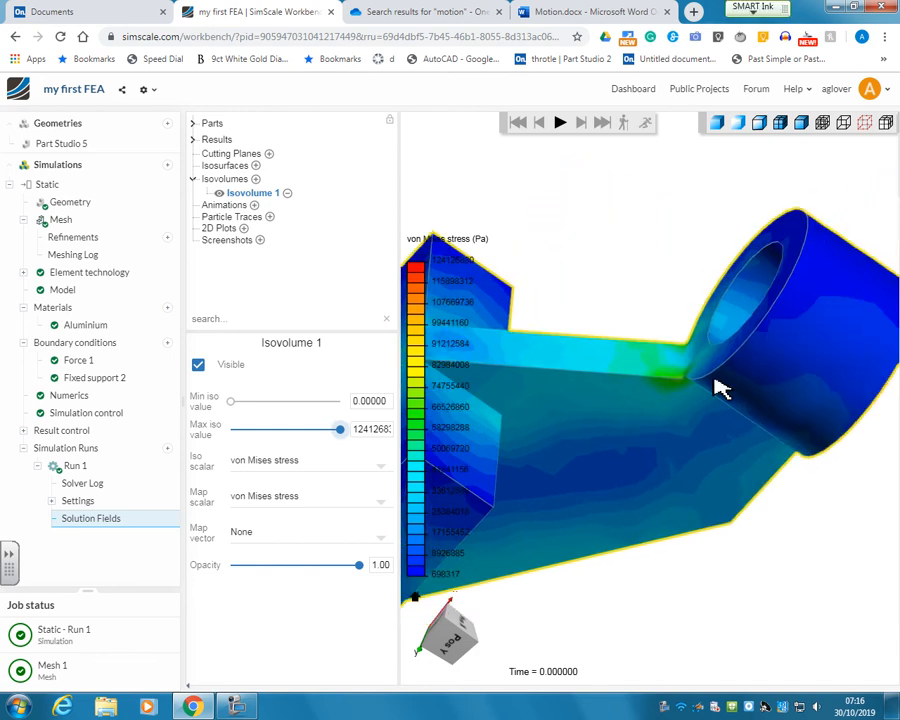
- Examine the von Mises stress at the arm-to-ring junction up close and across the whole bracket from the side, underneath and above
scroll(722, 388, up, 3)
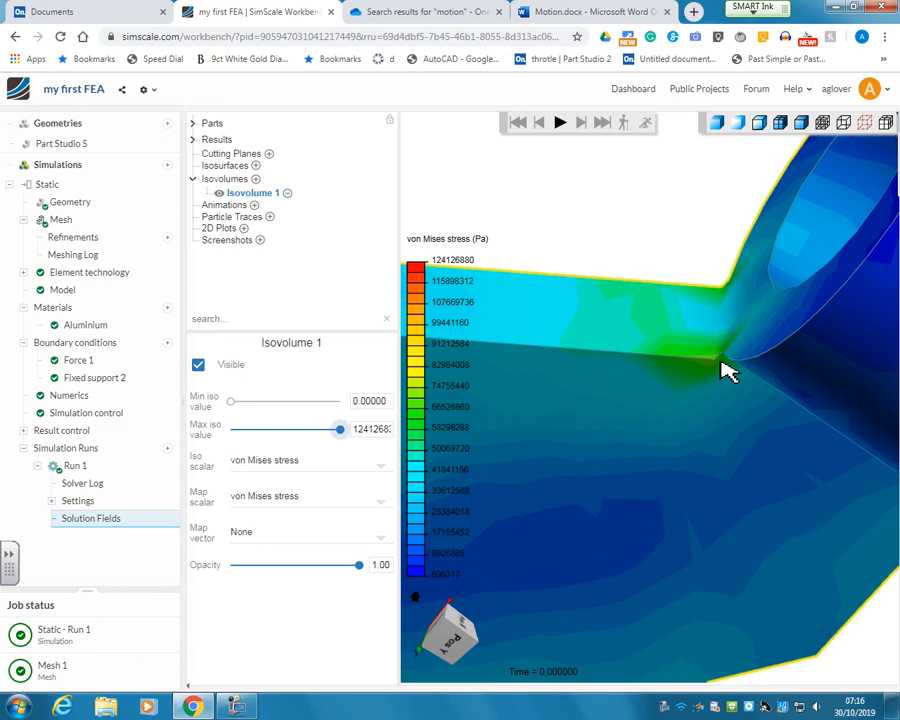
scroll(728, 372, up, 2)
scroll(728, 372, down, 5)
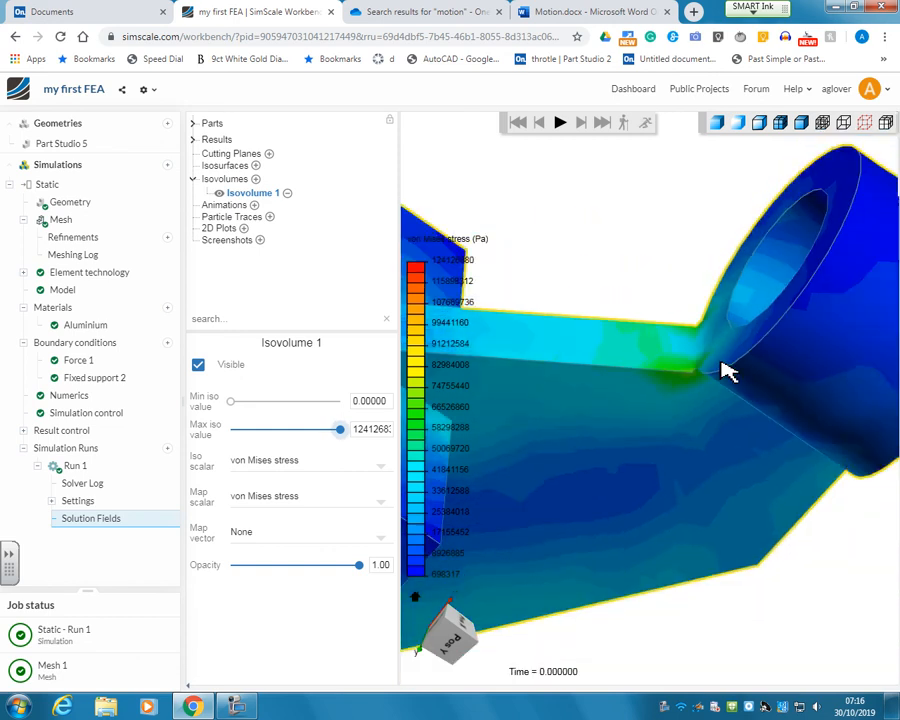
drag(728, 372, 772, 690)
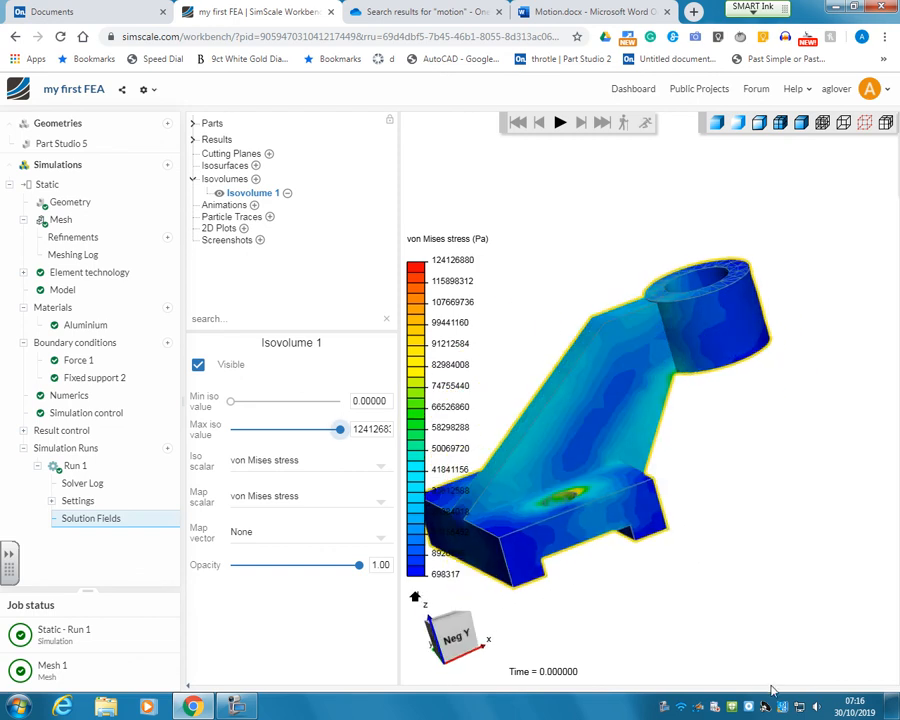
drag(827, 676, 689, 508)
click(699, 516)
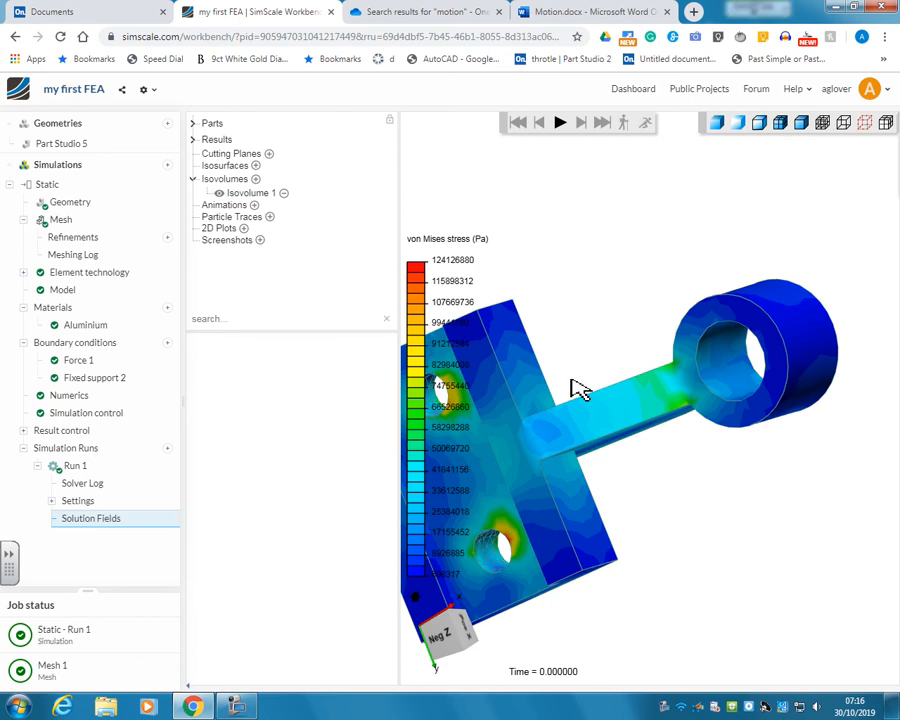
drag(579, 388, 612, 528)
middle_drag(588, 489, 639, 460)
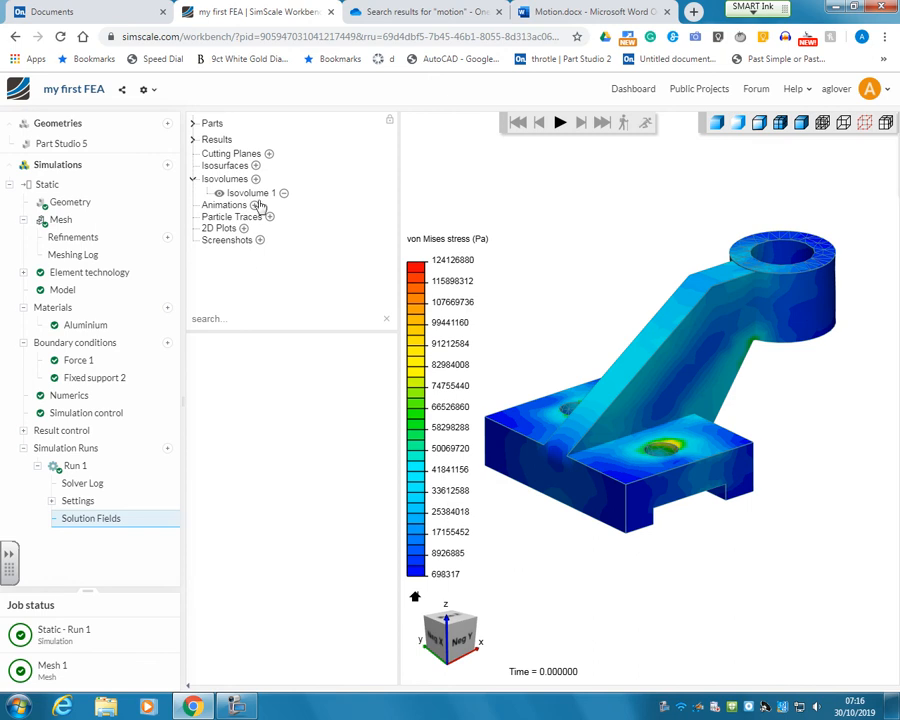
- Raise Isovolume 1's min iso value to about 29086875 Pa and inspect the isolated high-stress regions around the bolt holes and arm
click(250, 193)
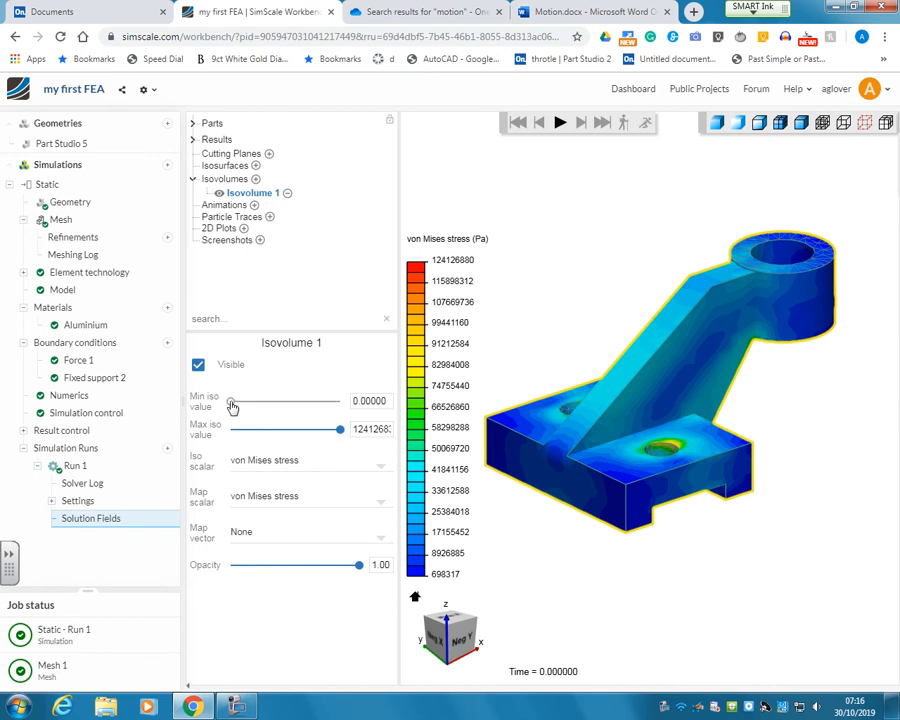
drag(232, 406, 257, 405)
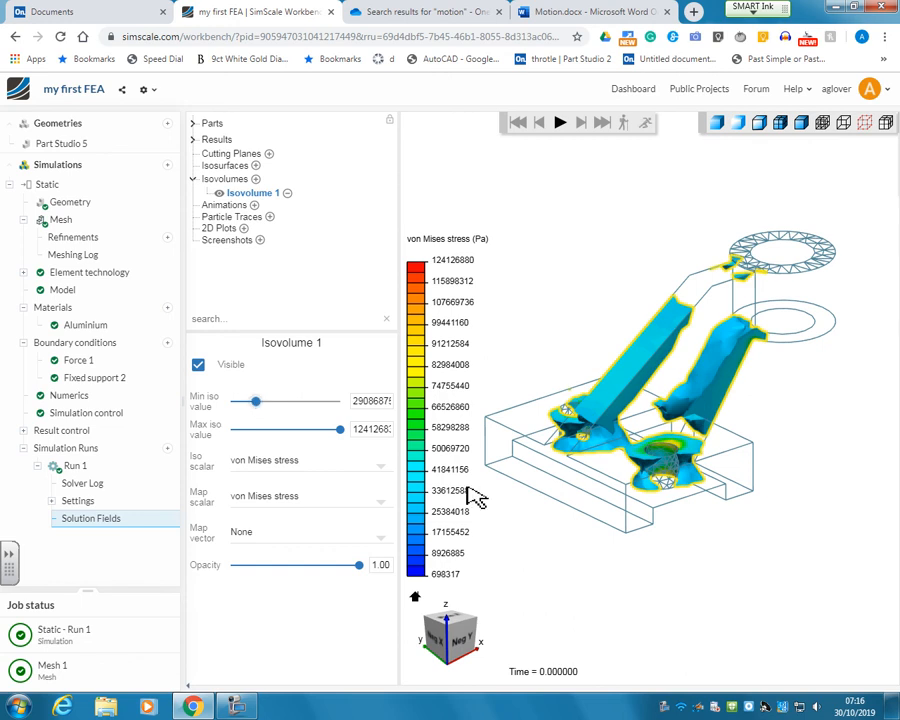
drag(697, 544, 615, 553)
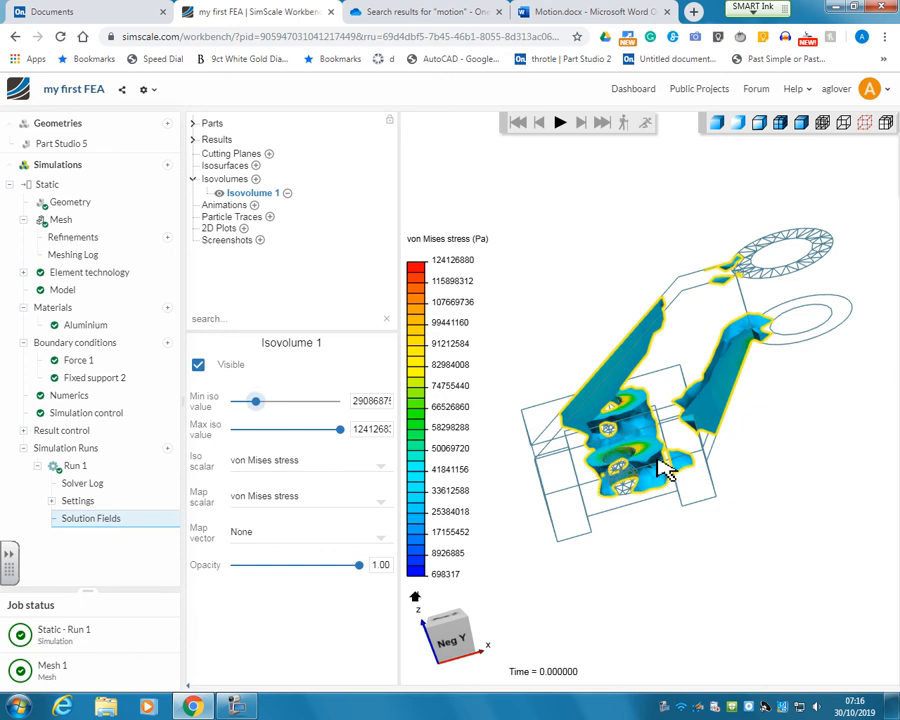
scroll(635, 490, up, 5)
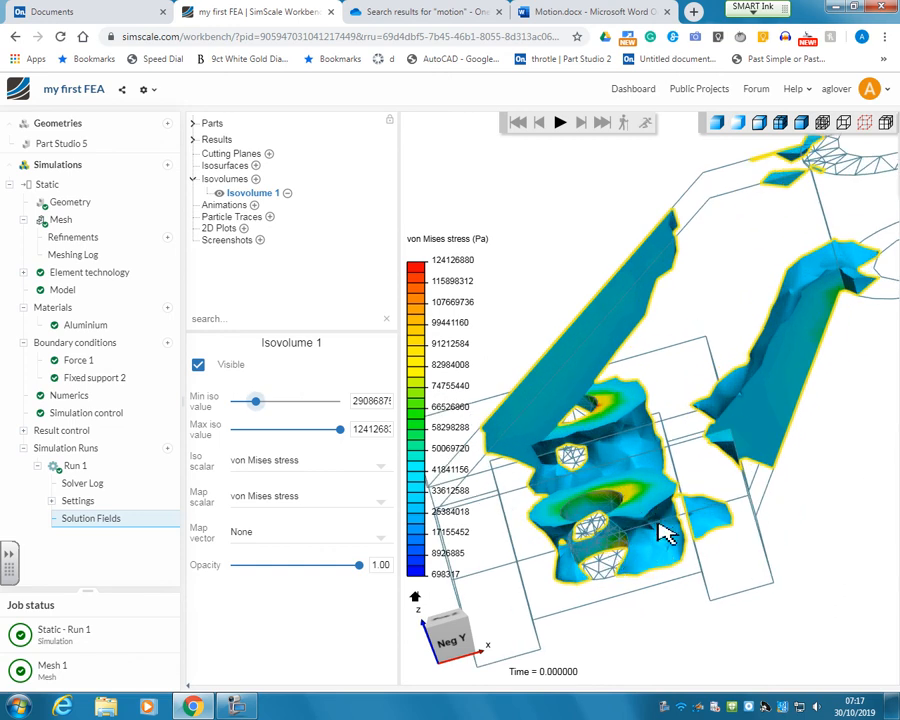
drag(665, 533, 669, 519)
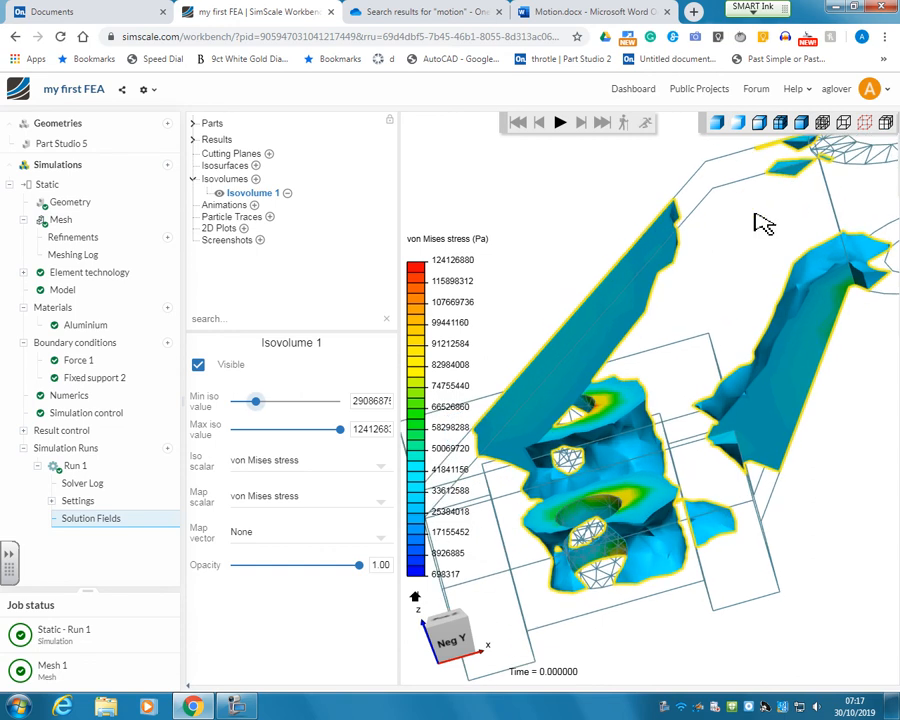
- Try a min iso value of about 26618305 Pa, return it to about 29086875 Pa, and compare the stressed regions near the ring boss
mouse_move(259, 405)
mouse_down()
mouse_move(244, 413)
mouse_move(255, 405)
mouse_up()
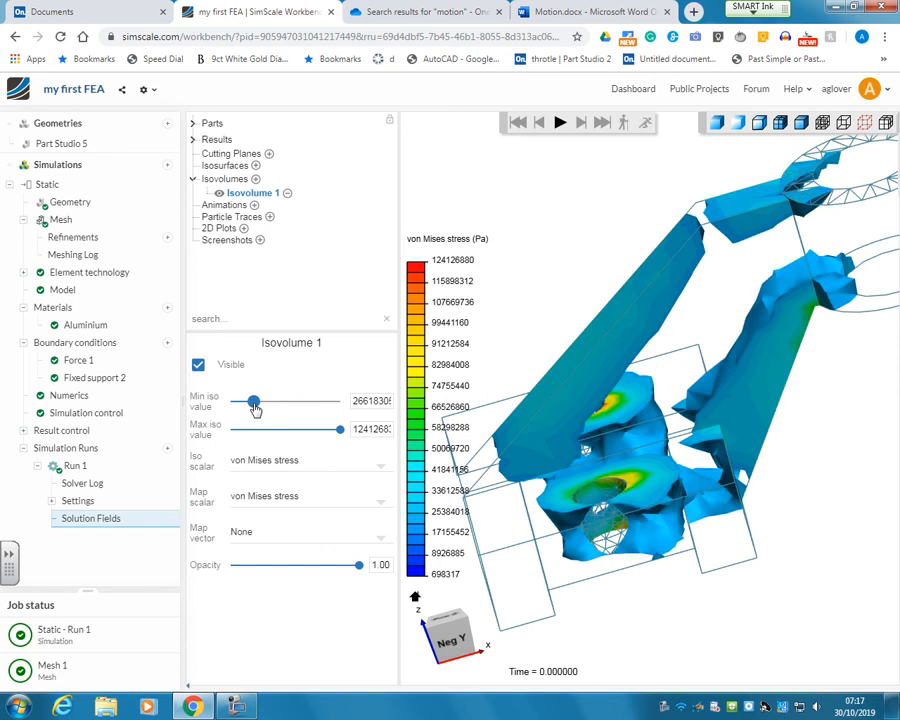
right_drag(716, 181, 651, 266)
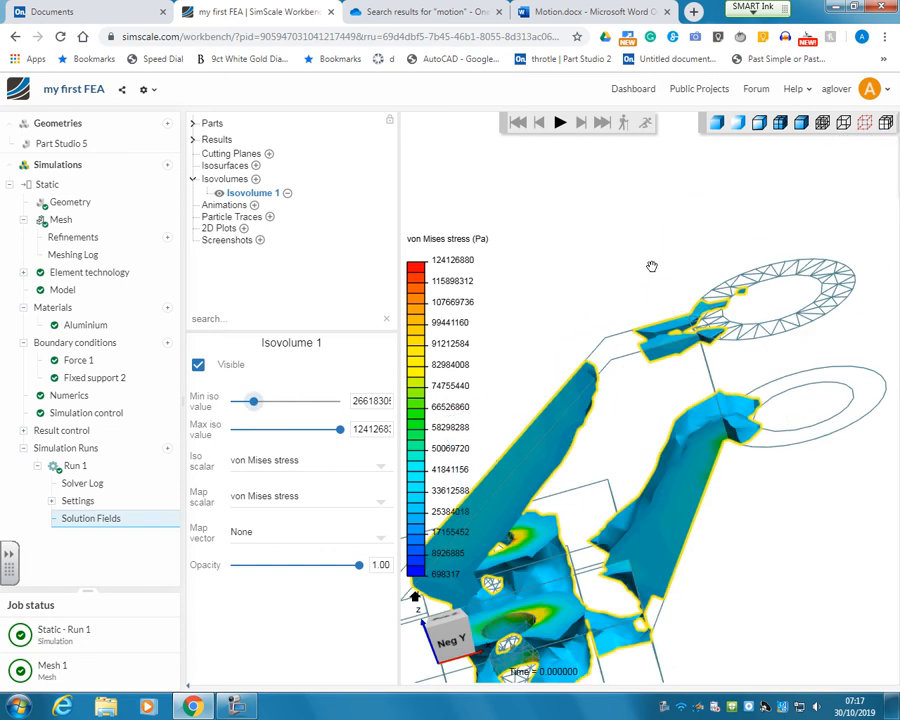
drag(660, 288, 705, 362)
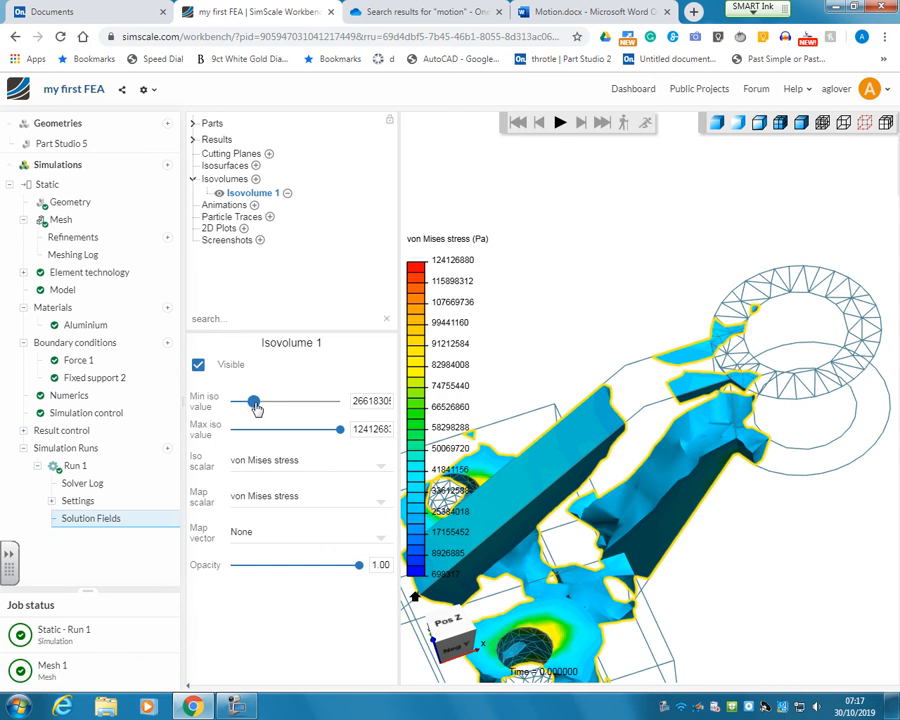
drag(256, 408, 258, 409)
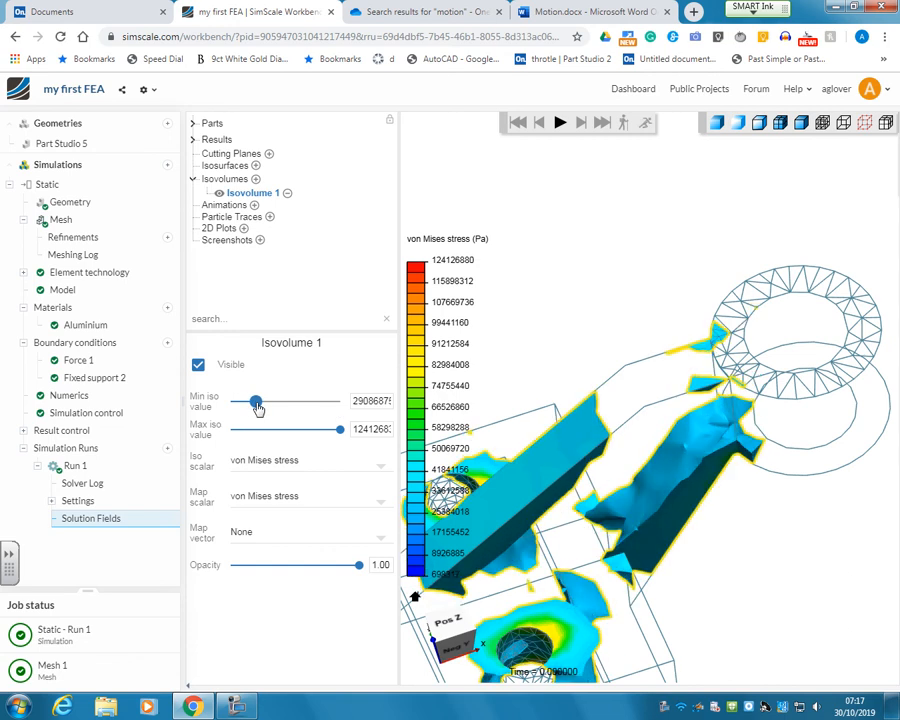
drag(583, 342, 671, 388)
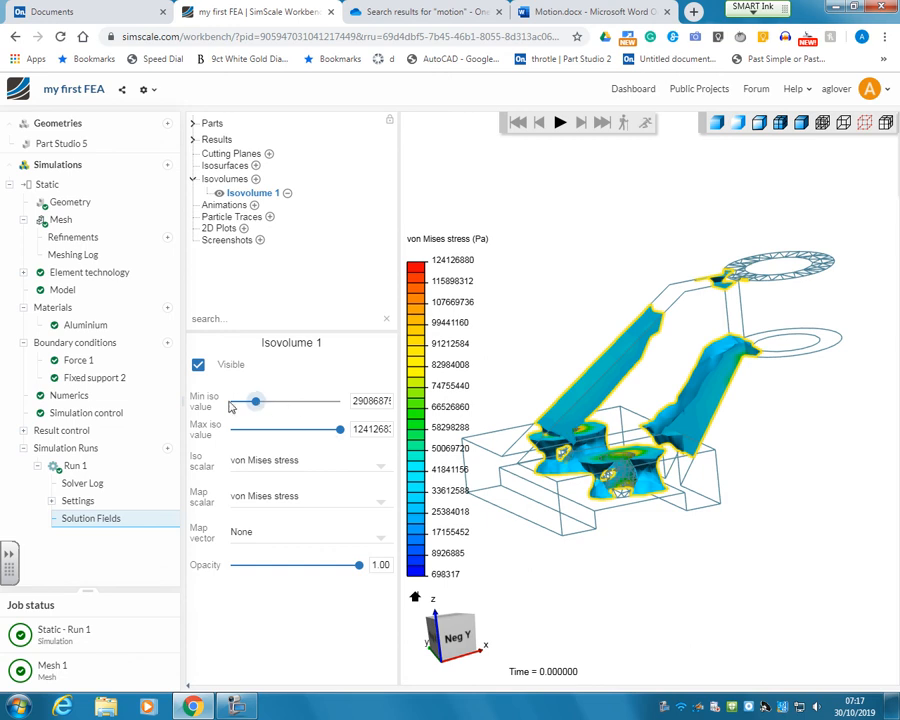
- Lower the isovolume's min iso value to its lower limit and max iso value to about 13041168 Pa, and inspect the low-stress regions
drag(258, 406, 226, 407)
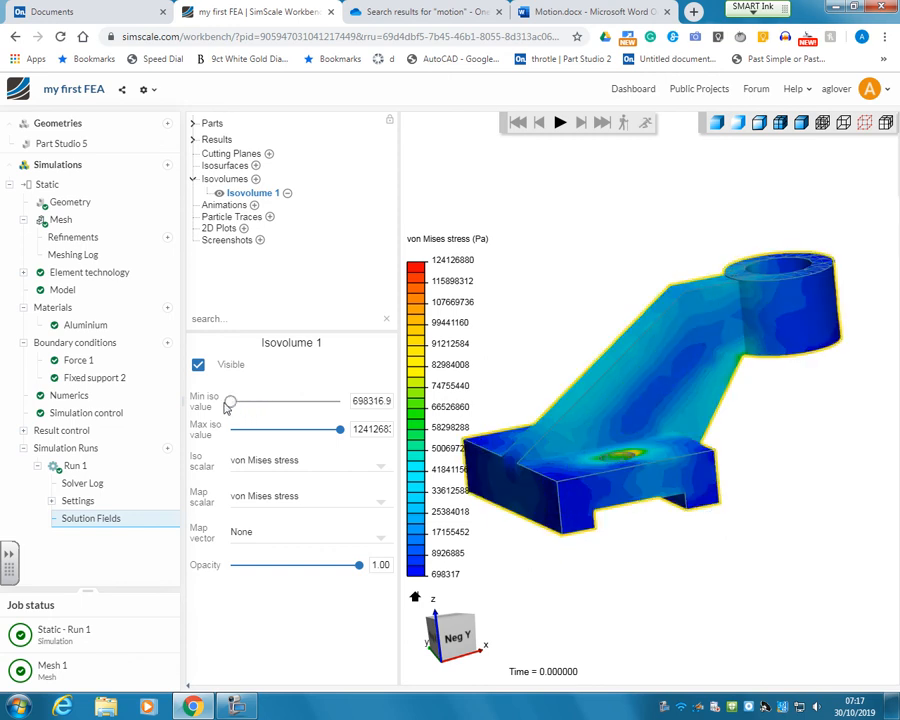
drag(341, 434, 243, 452)
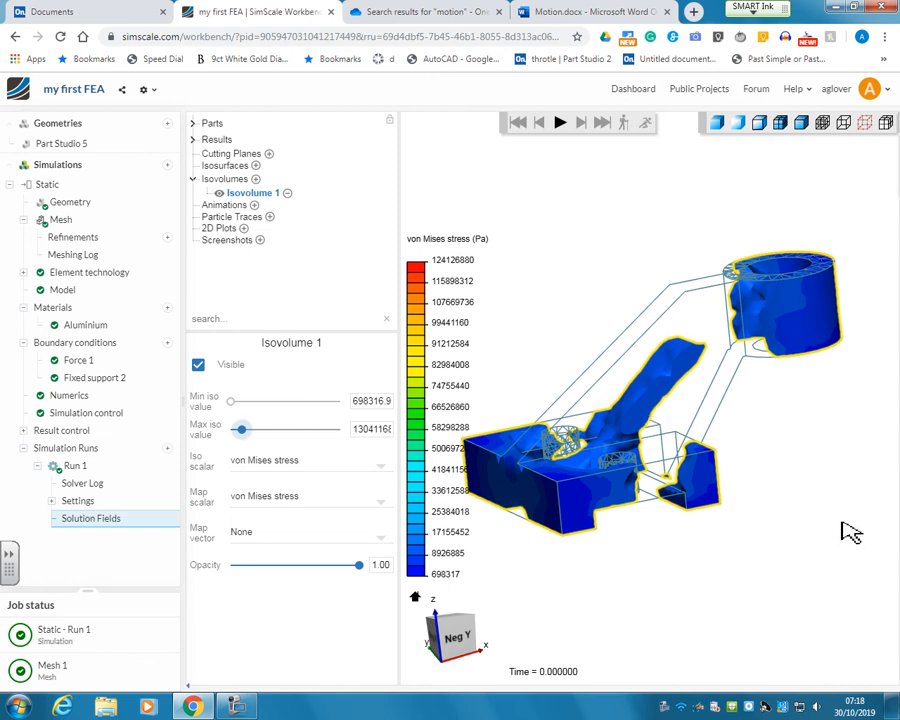
scroll(555, 528, up, 1)
drag(563, 537, 633, 572)
drag(609, 582, 598, 574)
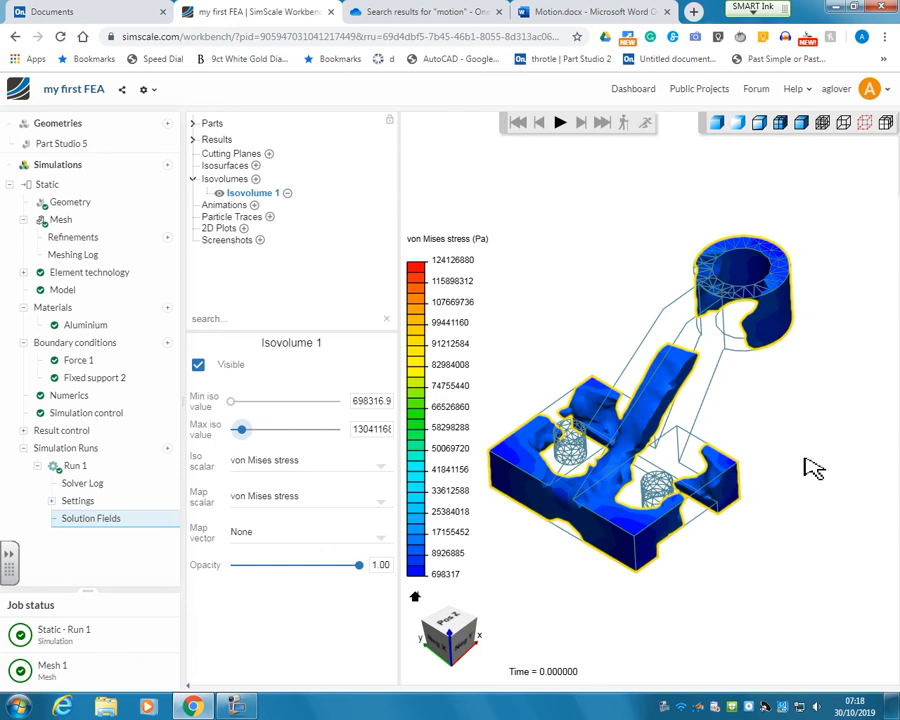
right_drag(812, 463, 779, 441)
drag(779, 441, 660, 343)
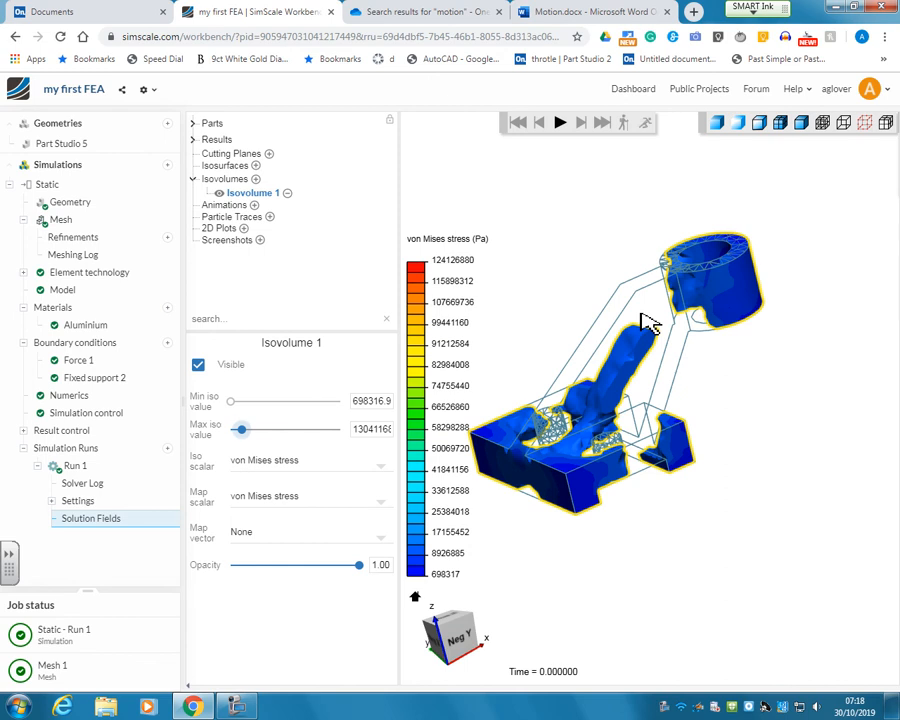
click(238, 705)
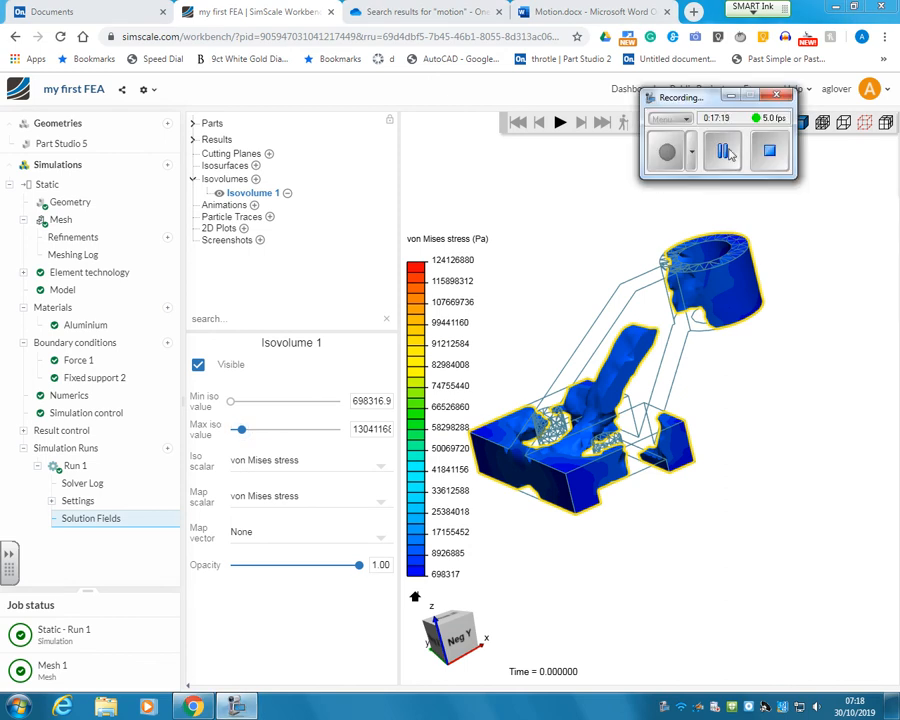